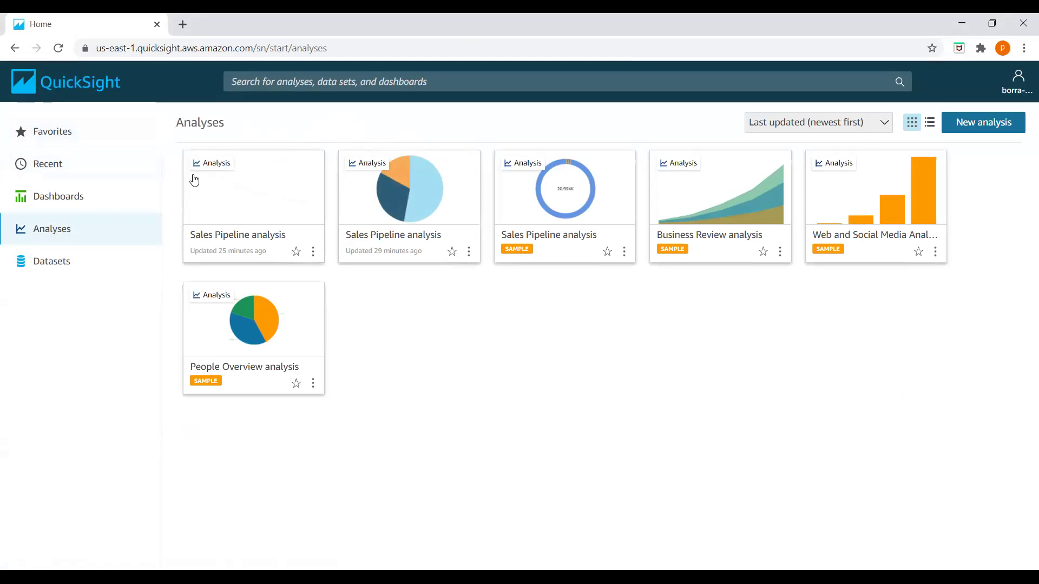
Return to the AWS Management Console and open QuickSight from the Analytics services.
{"action": "left_click", "coordinate": [15, 49]}
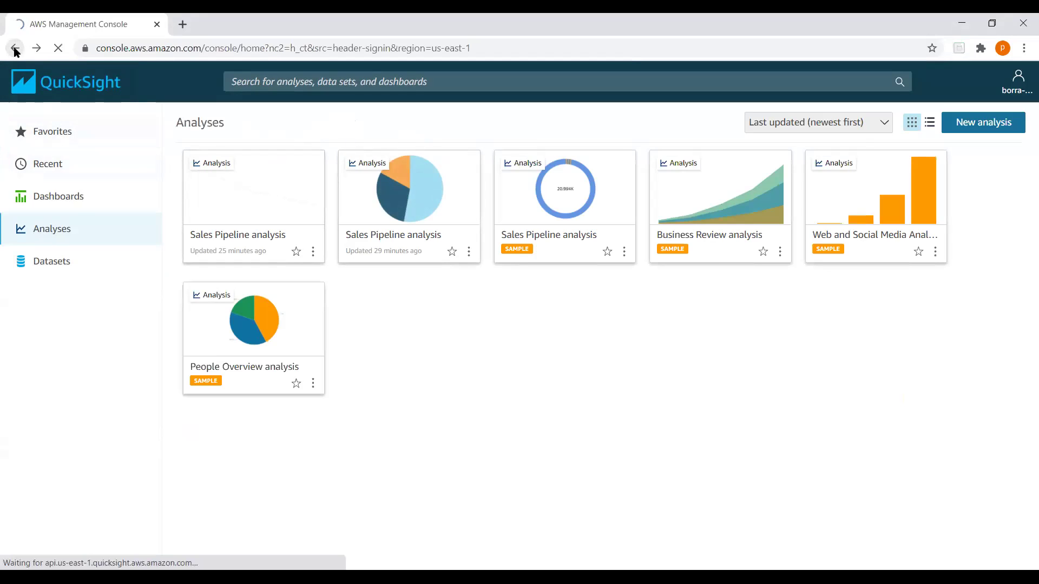
{"action": "scroll", "coordinate": [506, 313], "scroll_direction": "down", "scroll_amount": 15}
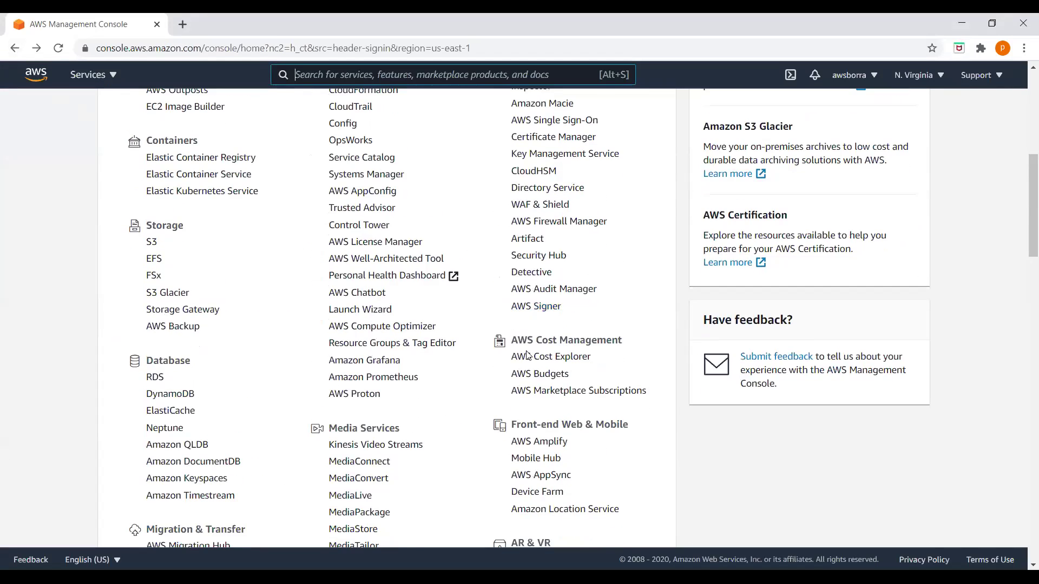
{"action": "scroll", "coordinate": [518, 386], "scroll_direction": "down", "scroll_amount": 5}
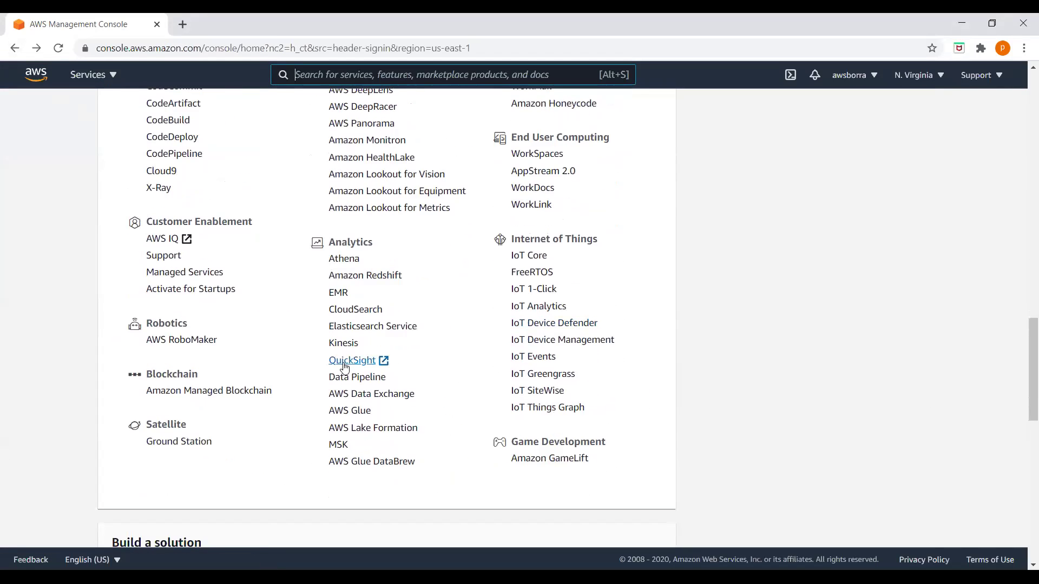
{"action": "left_click", "coordinate": [382, 366]}
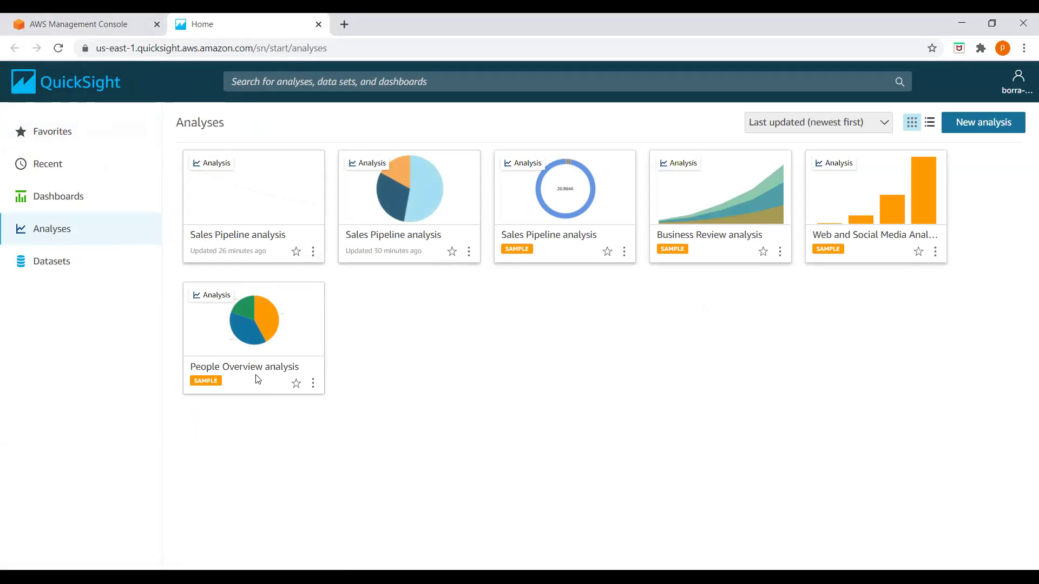
Create a new analysis from the Sales Pipeline dataset and dismiss the import notification.
{"action": "left_click", "coordinate": [52, 263]}
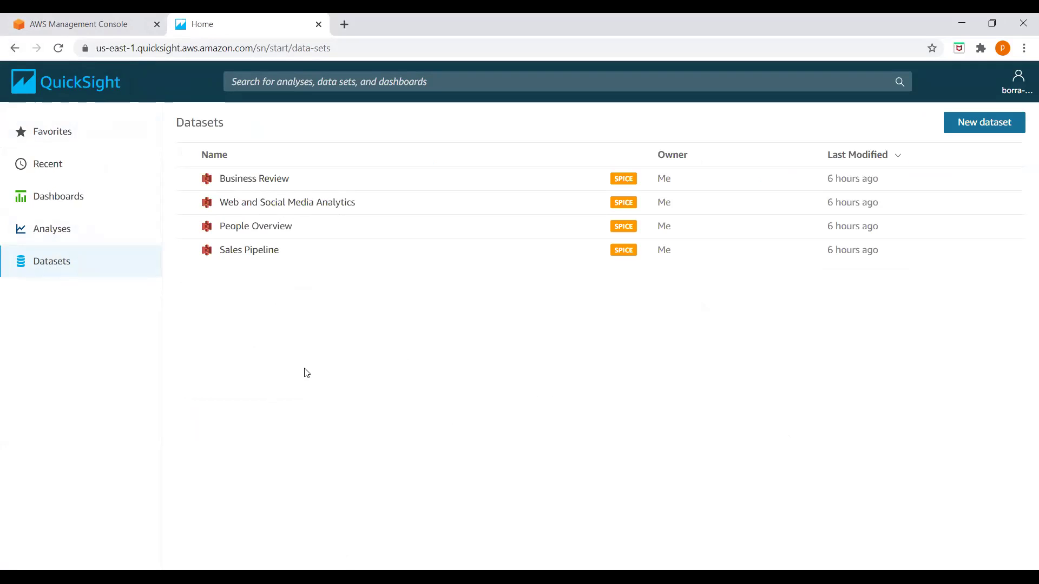
{"action": "left_click", "coordinate": [253, 258]}
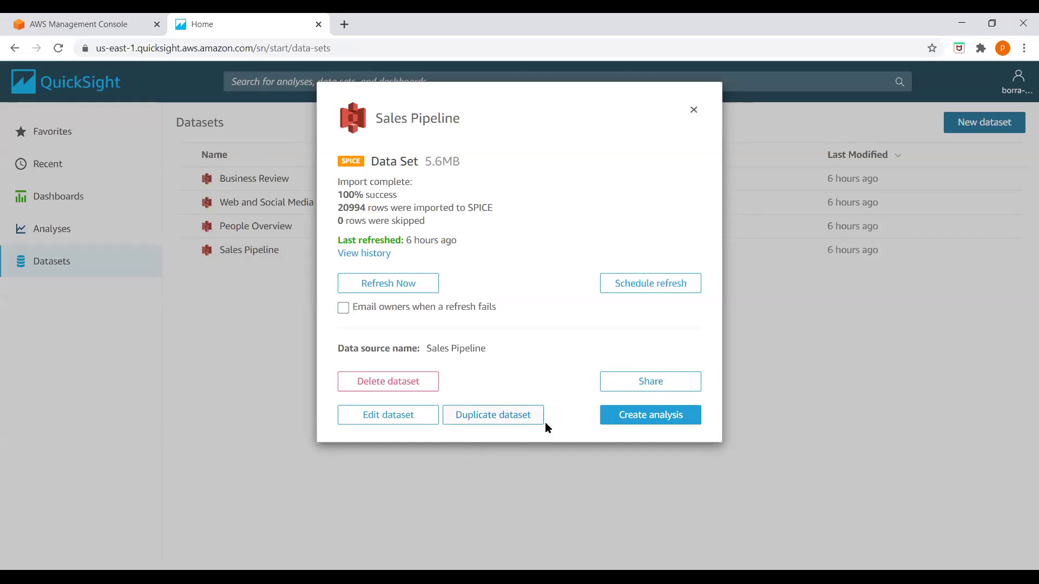
{"action": "left_click", "coordinate": [650, 421]}
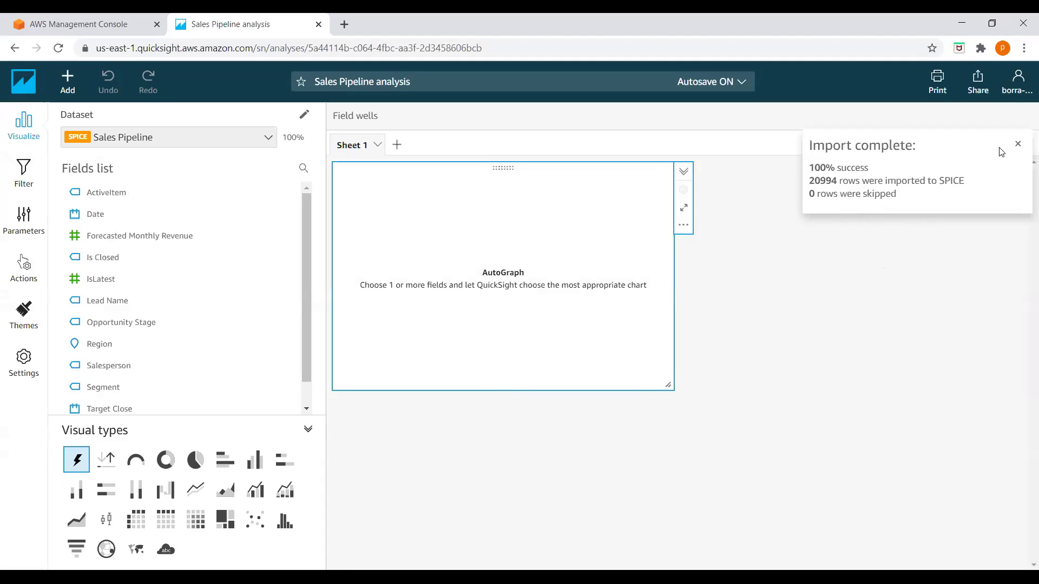
{"action": "left_click", "coordinate": [1018, 144]}
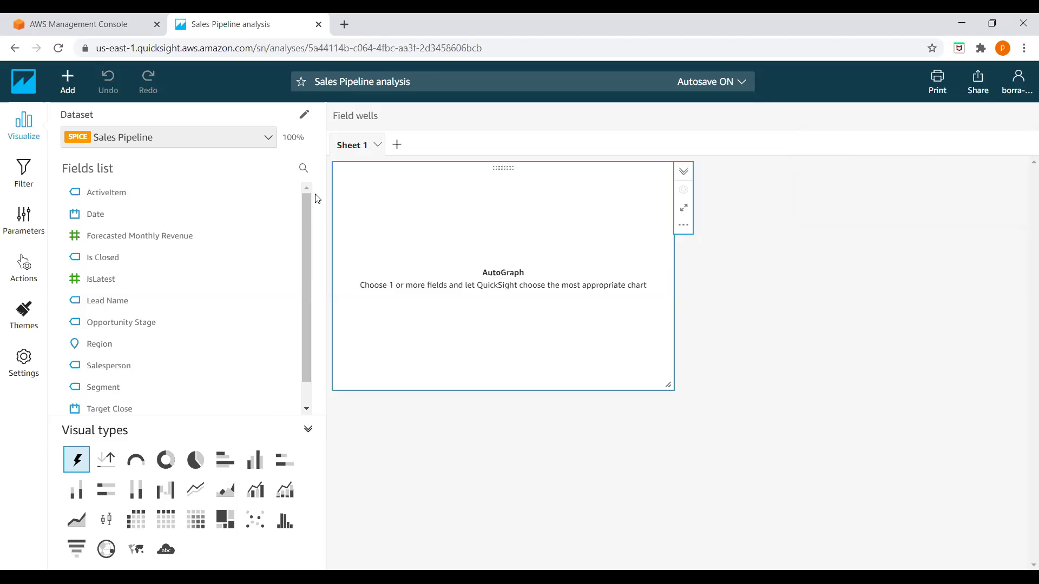
Widen the fields list area and add the Segment field to the empty visual.
{"action": "left_click_drag", "start_coordinate": [326, 189], "coordinate": [379, 183]}
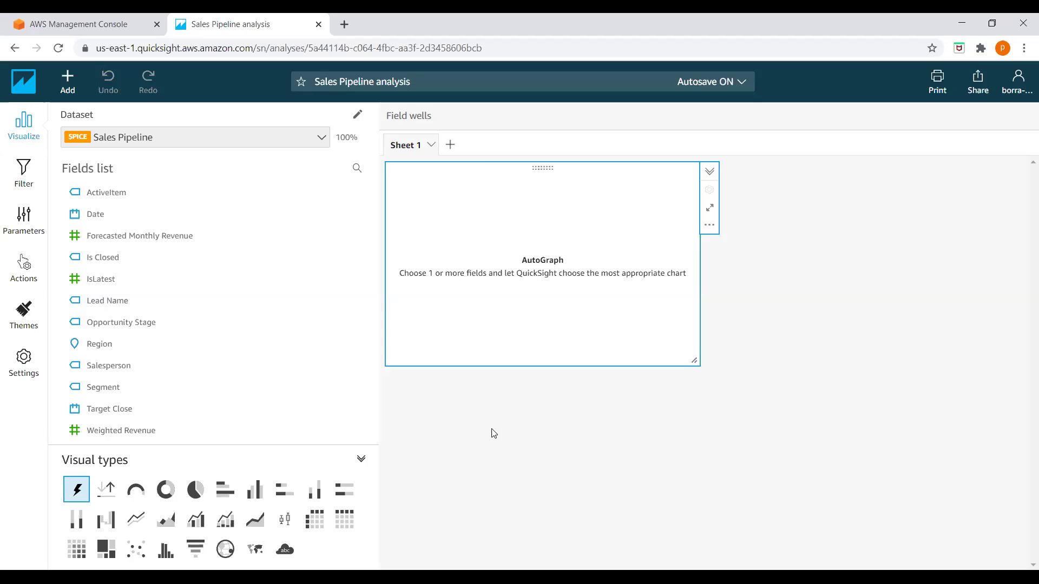
{"action": "left_click", "coordinate": [111, 390]}
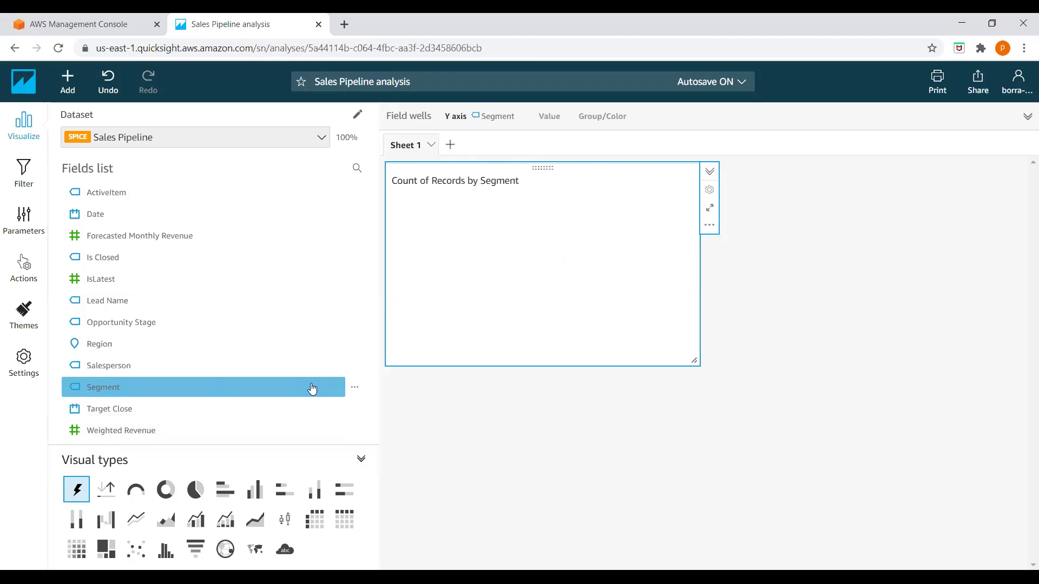
Remove the Segment field from the visual and add it back.
{"action": "left_click", "coordinate": [355, 388]}
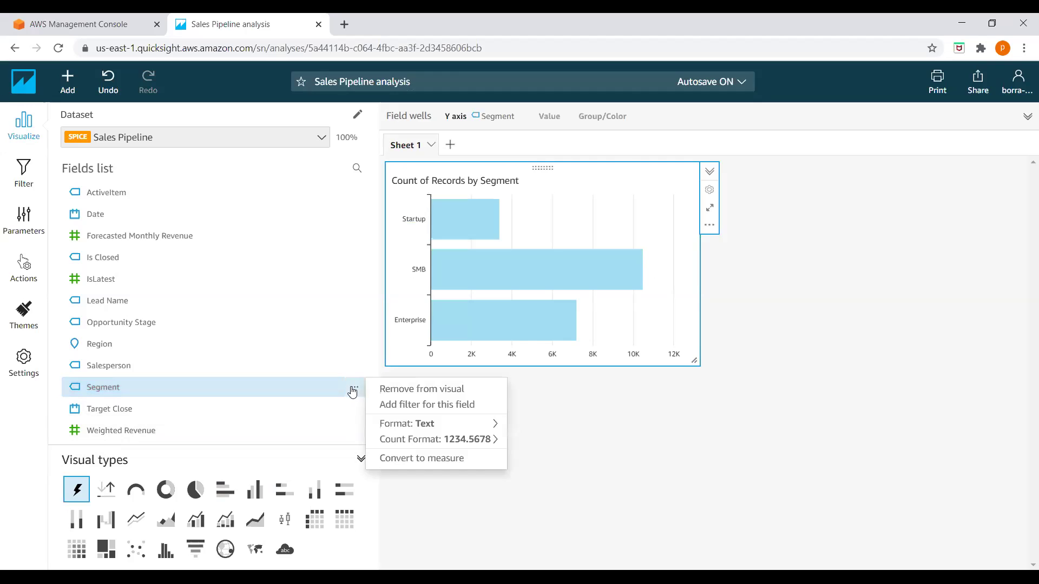
{"action": "left_click", "coordinate": [431, 390]}
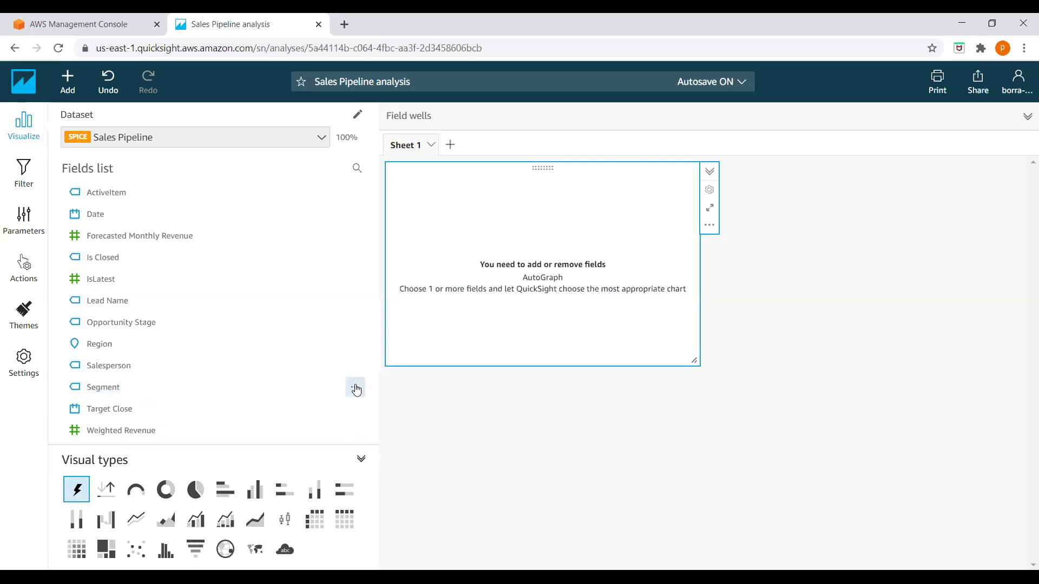
{"action": "left_click", "coordinate": [357, 390]}
{"action": "left_click", "coordinate": [405, 390]}
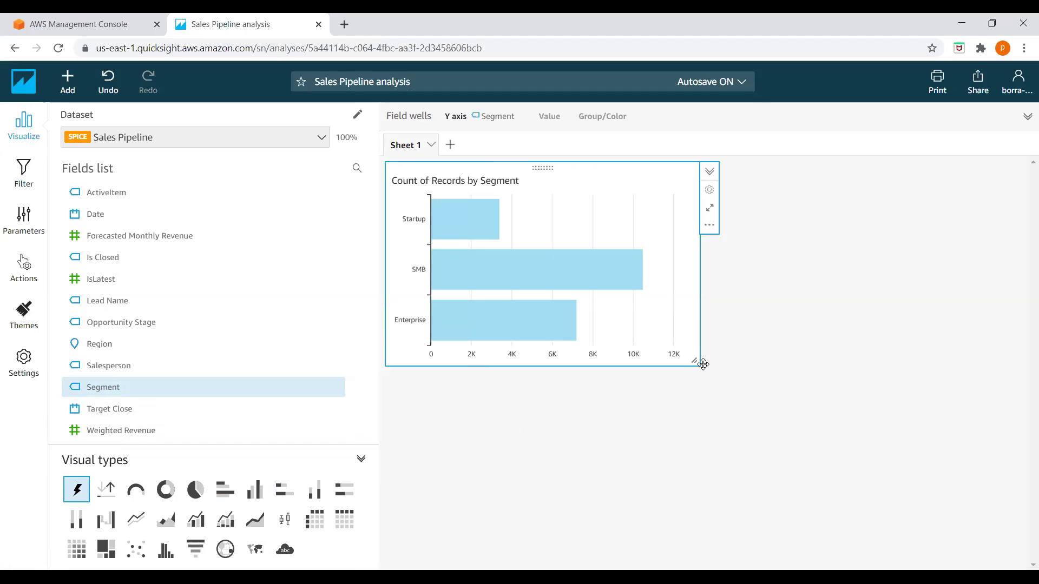
Enlarge the segment bar chart and add Forecasted Monthly Revenue as its value.
{"action": "left_click_drag", "start_coordinate": [693, 360], "coordinate": [842, 416]}
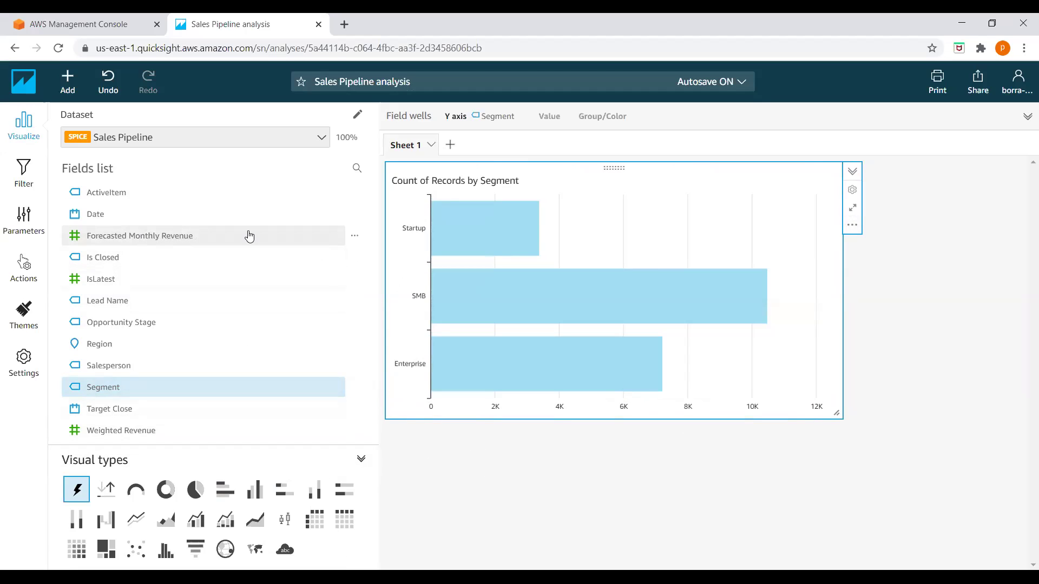
{"action": "left_click", "coordinate": [354, 236]}
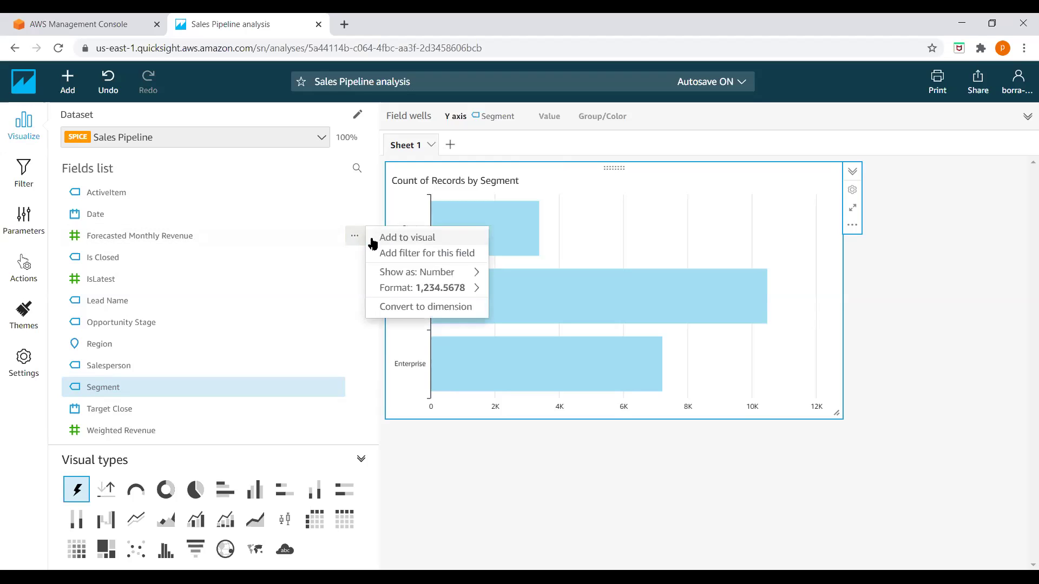
{"action": "left_click", "coordinate": [417, 239]}
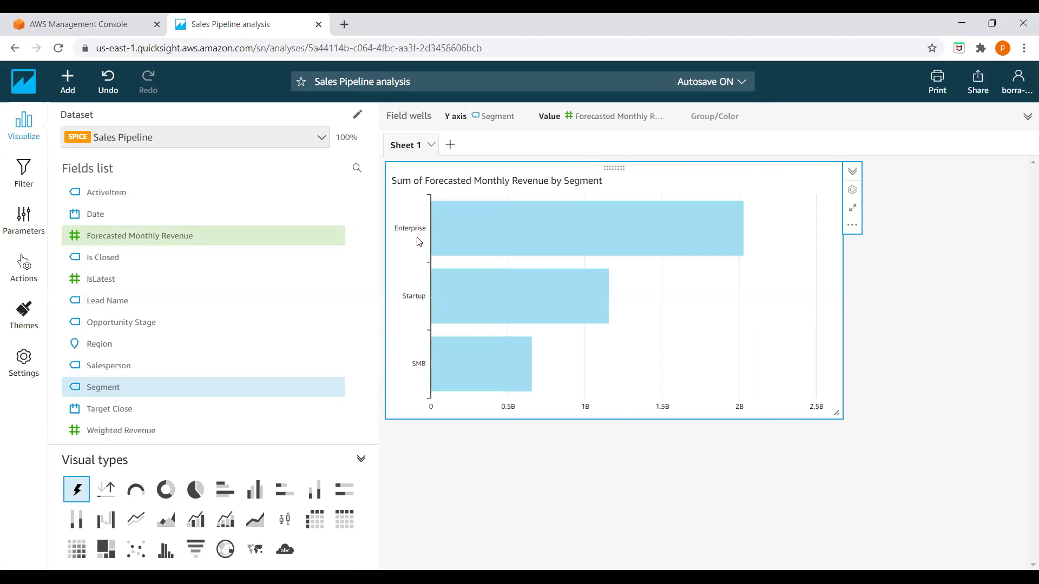
{"action": "left_click_drag", "start_coordinate": [839, 416], "coordinate": [842, 477]}
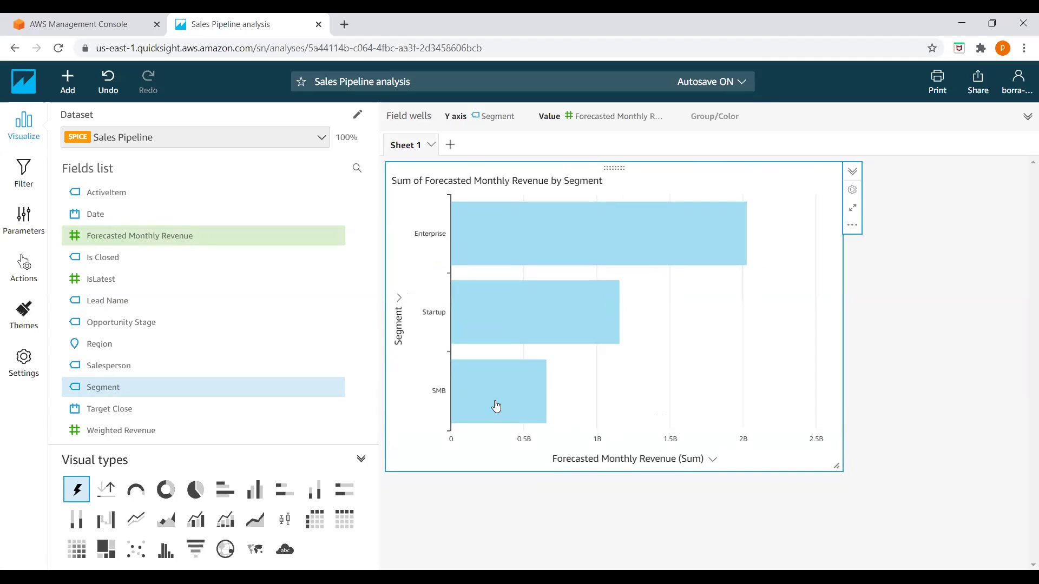
Aggregate Forecasted Monthly Revenue by Average and sort the bars by it in ascending order.
{"action": "mouse_move", "coordinate": [476, 394]}
{"action": "left_click", "coordinate": [713, 461]}
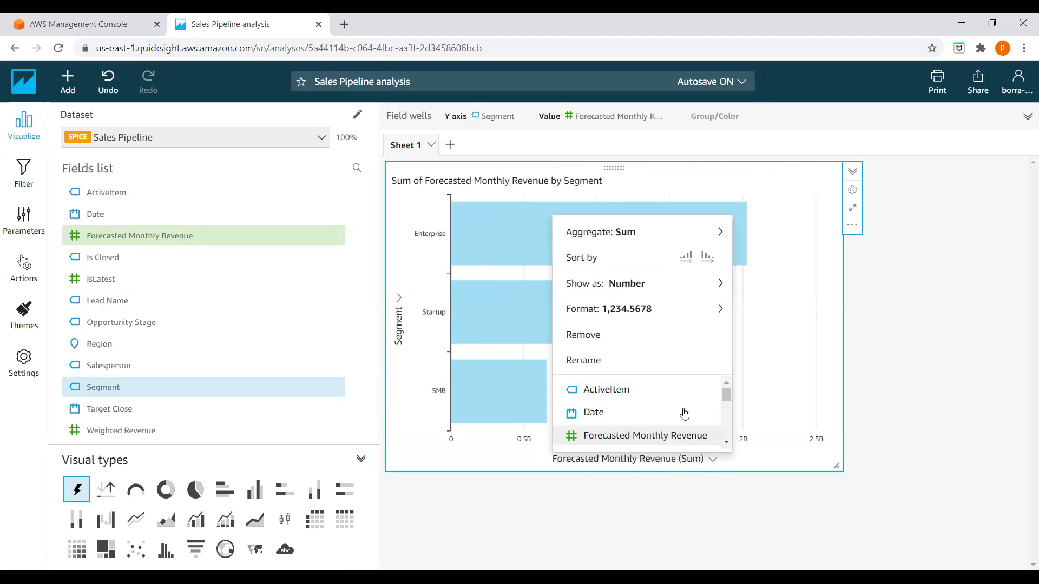
{"action": "mouse_move", "coordinate": [605, 238]}
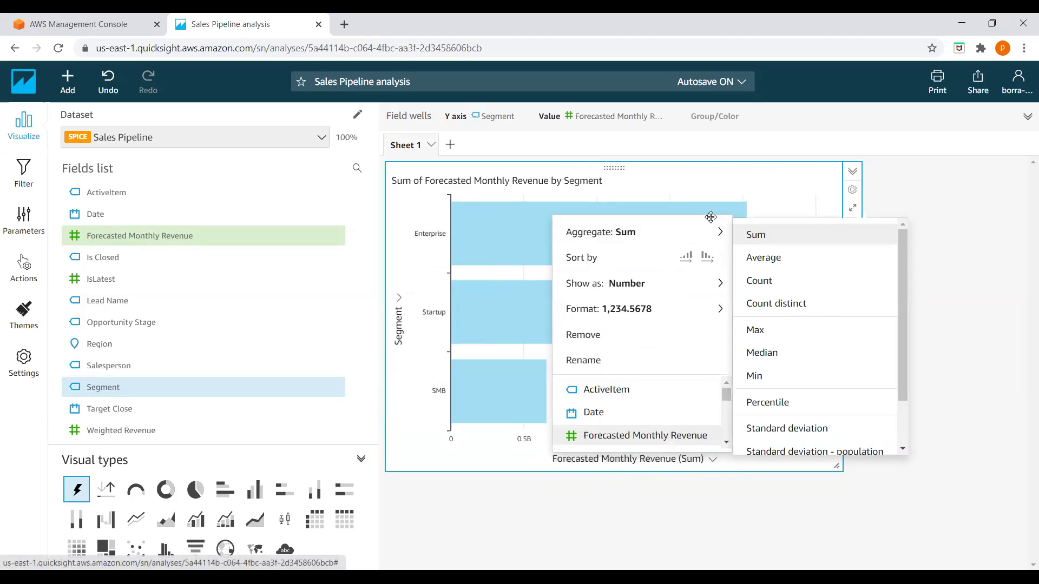
{"action": "left_click", "coordinate": [763, 258]}
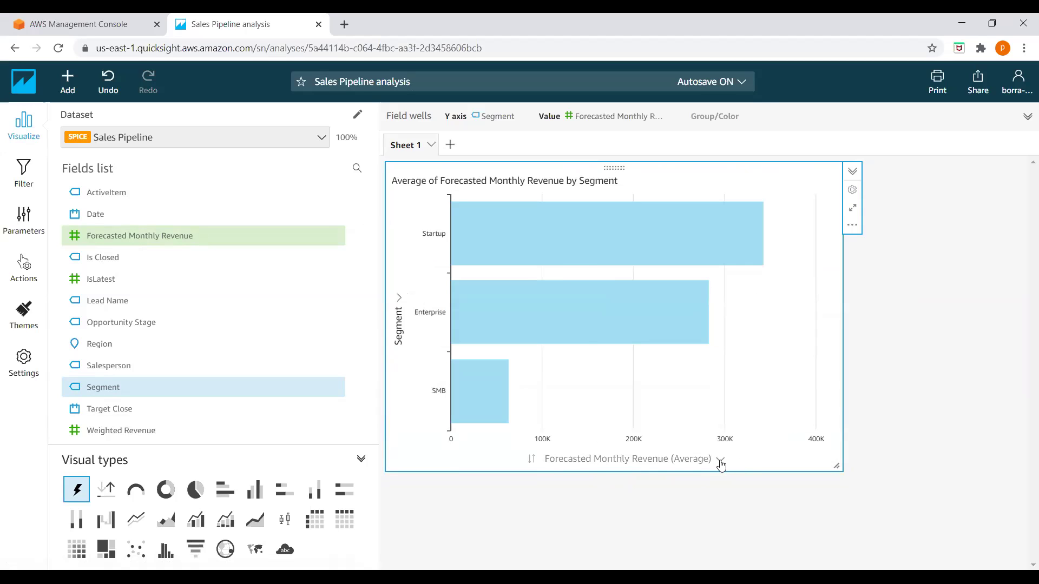
{"action": "left_click", "coordinate": [721, 459]}
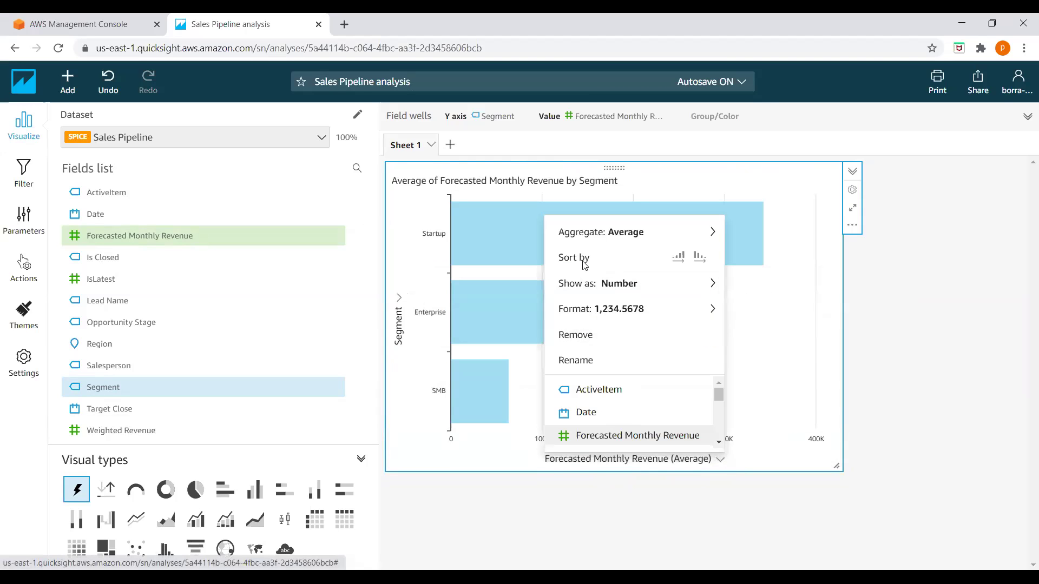
{"action": "left_click", "coordinate": [680, 260]}
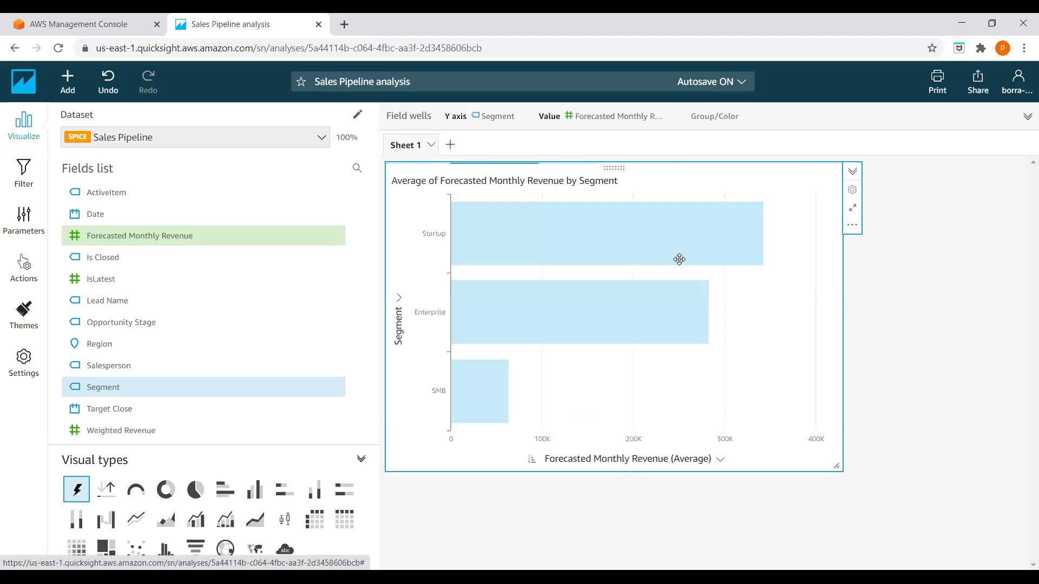
Show Forecasted Monthly Revenue as Currency and set its aggregation to Sum.
{"action": "left_click", "coordinate": [719, 459]}
{"action": "mouse_move", "coordinate": [606, 290]}
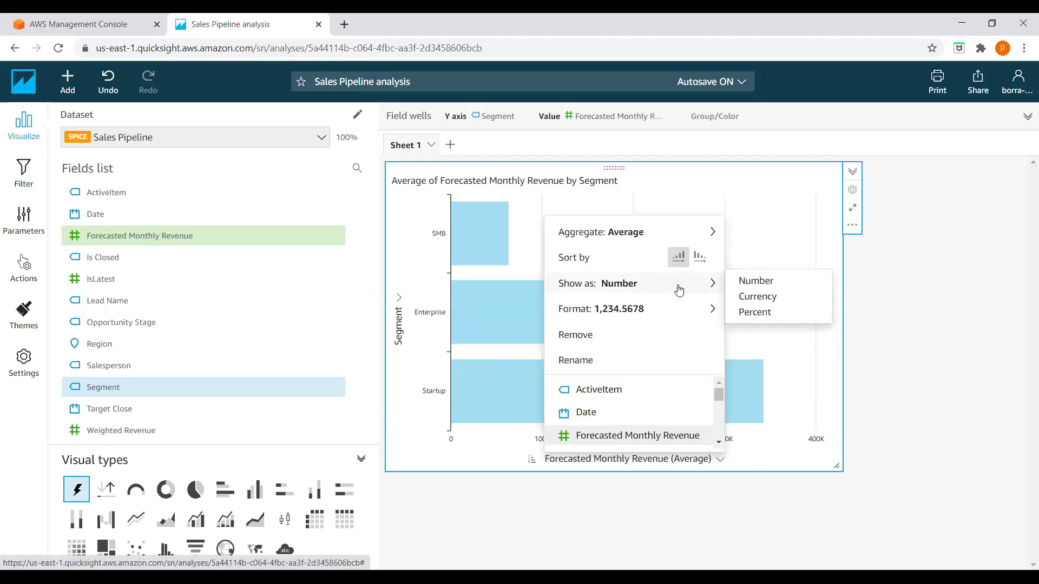
{"action": "left_click", "coordinate": [750, 301]}
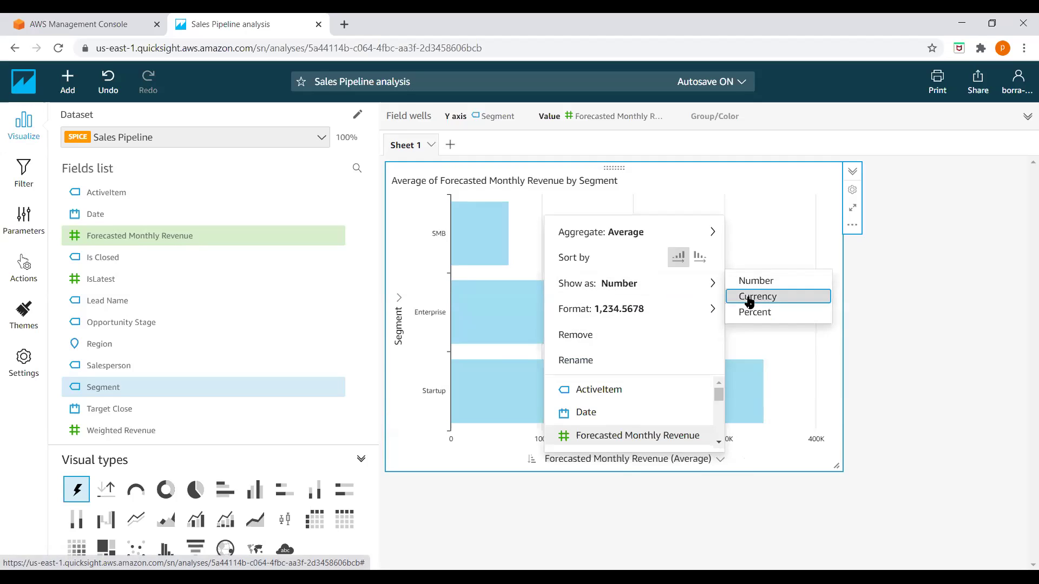
{"action": "left_click", "coordinate": [720, 461]}
{"action": "mouse_move", "coordinate": [698, 232]}
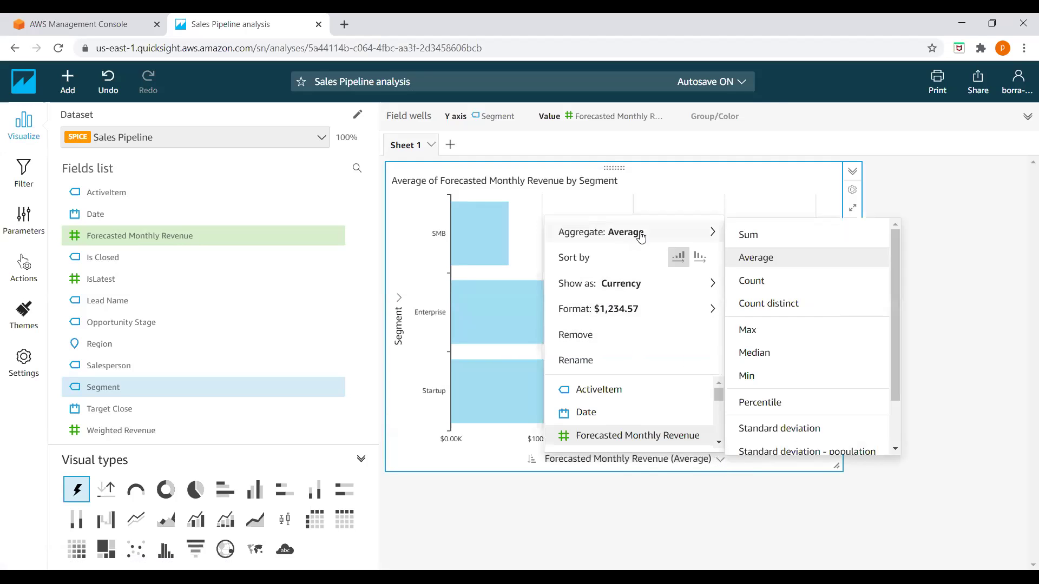
{"action": "left_click", "coordinate": [747, 233]}
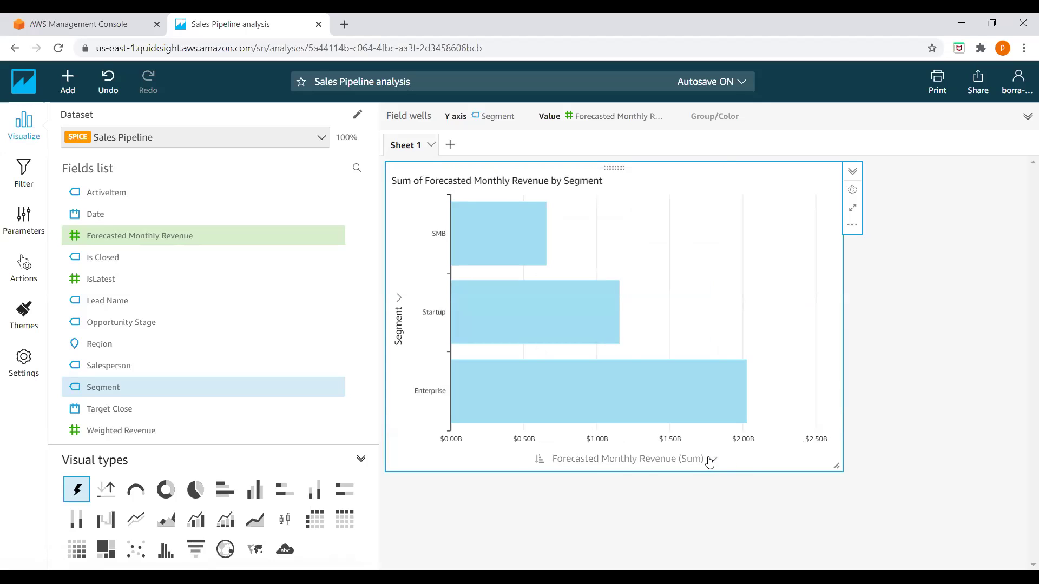
Replace Forecasted Monthly Revenue with Region as the chart's value field.
{"action": "left_click", "coordinate": [712, 461]}
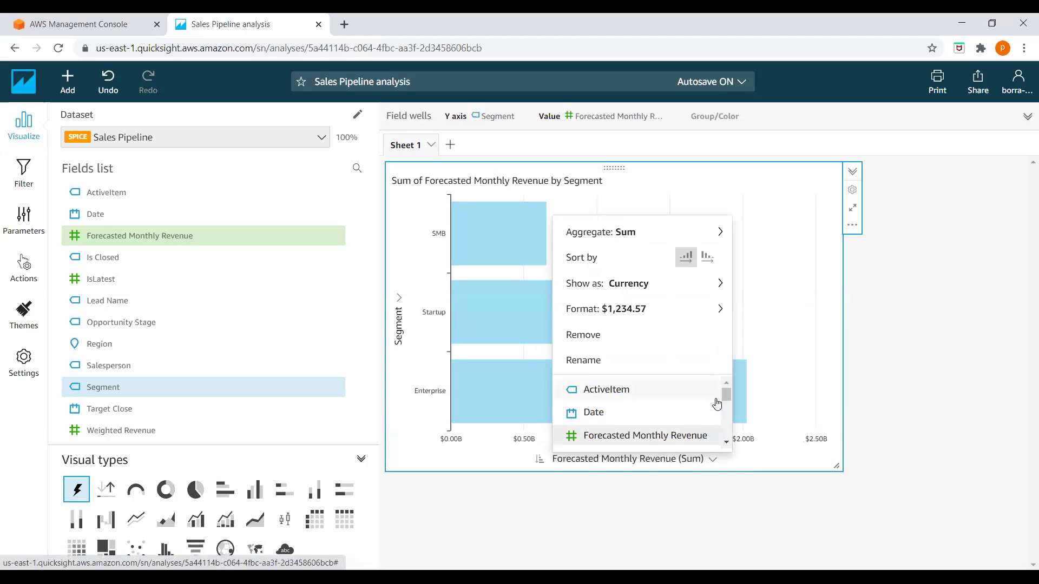
{"action": "left_click_drag", "start_coordinate": [725, 395], "coordinate": [722, 416]}
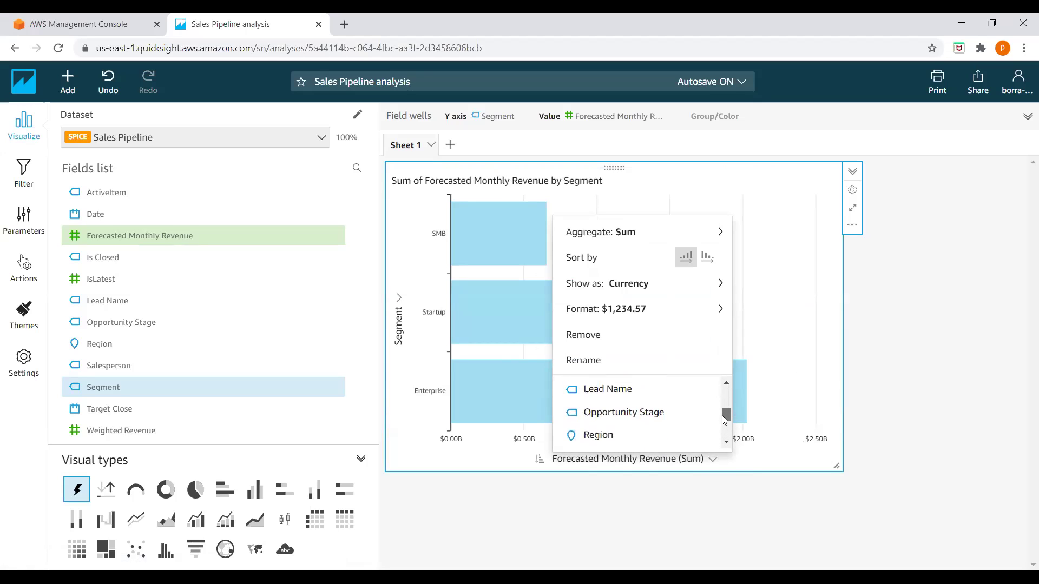
{"action": "left_click", "coordinate": [599, 436]}
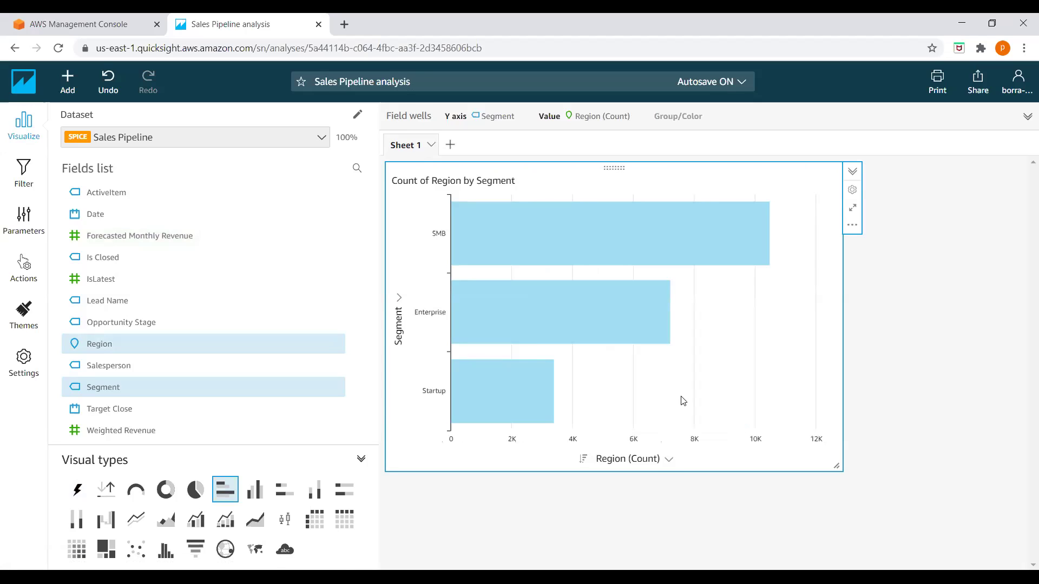
Remove Region from the chart and add Forecasted Monthly Revenue as the value again.
{"action": "left_click", "coordinate": [670, 461]}
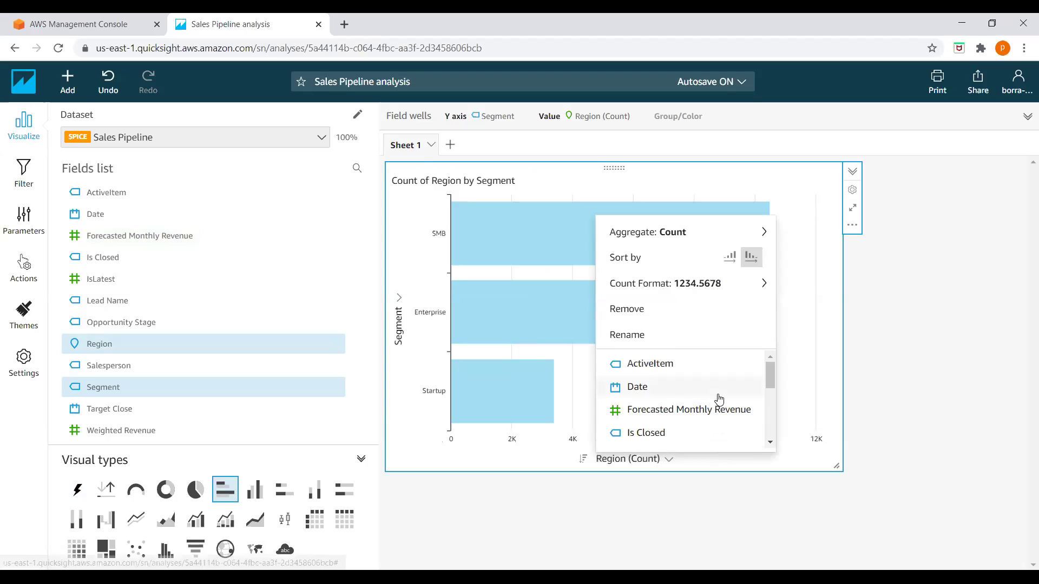
{"action": "left_click", "coordinate": [627, 309]}
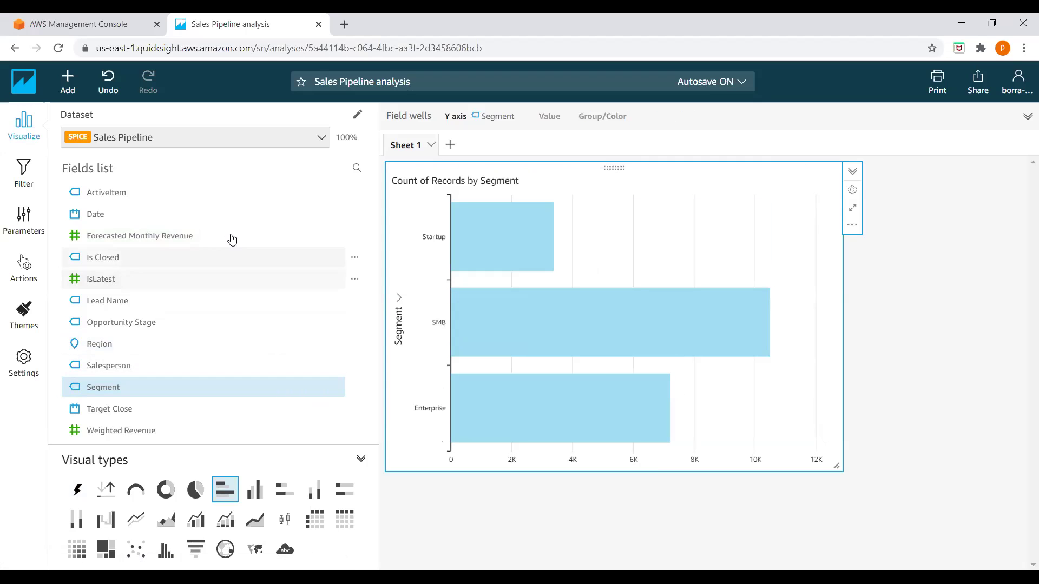
{"action": "left_click", "coordinate": [354, 236]}
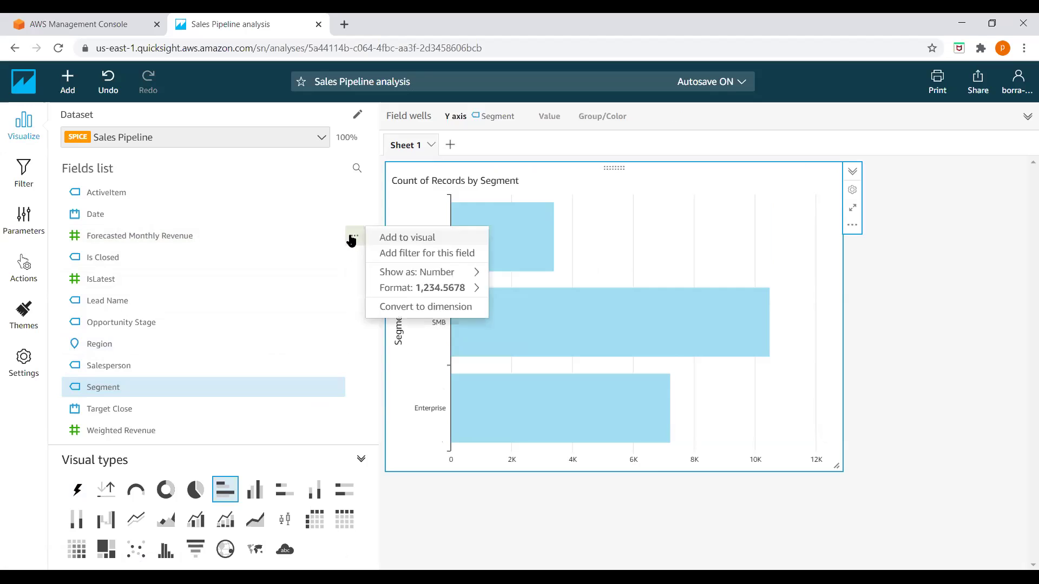
{"action": "left_click", "coordinate": [399, 237]}
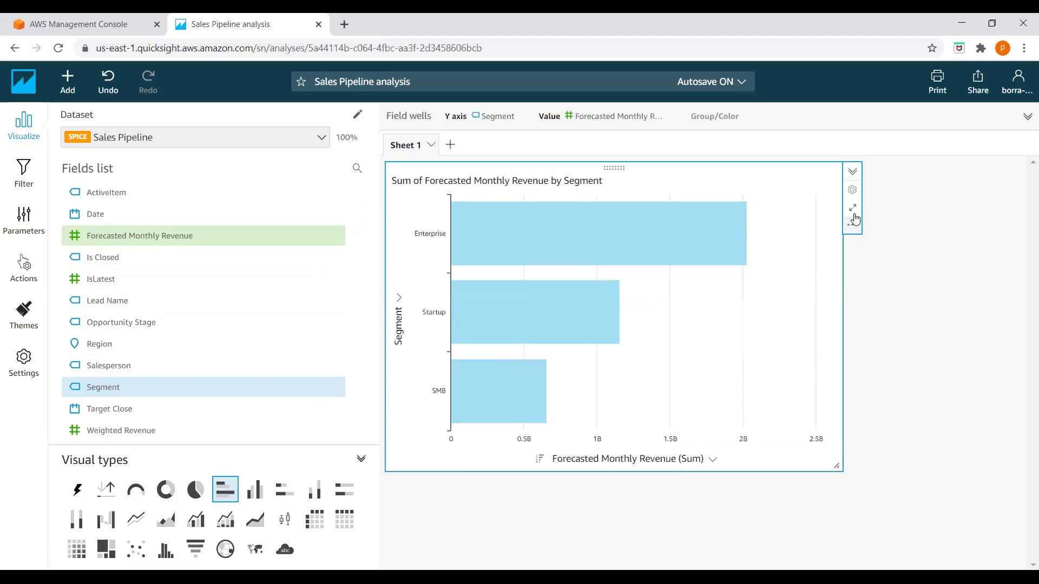
Try the Large and Extra large title font sizes on the bar chart, and set the title back to Medium.
{"action": "left_click", "coordinate": [853, 194]}
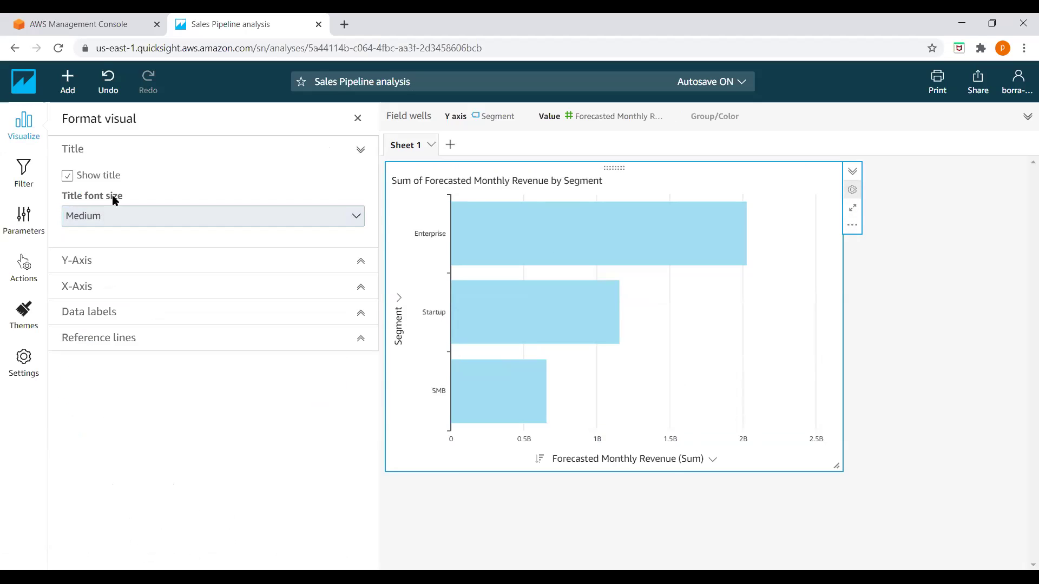
{"action": "left_click", "coordinate": [354, 216]}
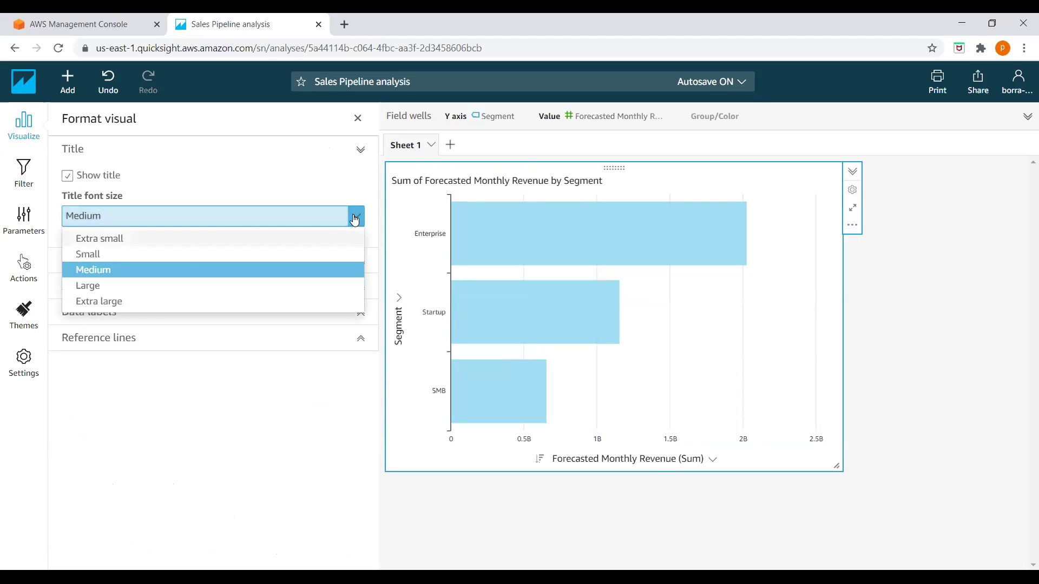
{"action": "left_click", "coordinate": [95, 286]}
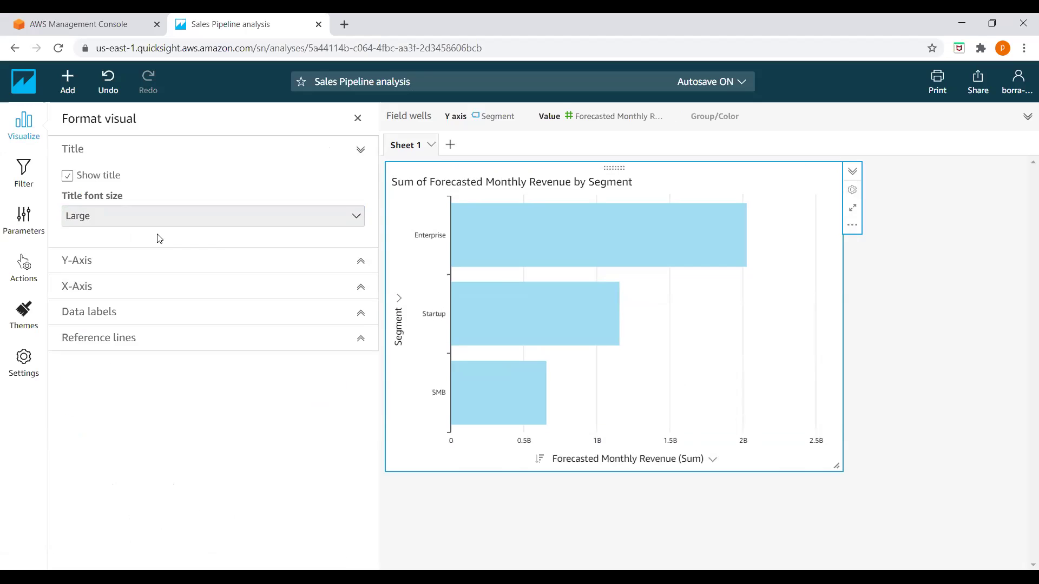
{"action": "left_click", "coordinate": [356, 216]}
{"action": "left_click", "coordinate": [115, 299]}
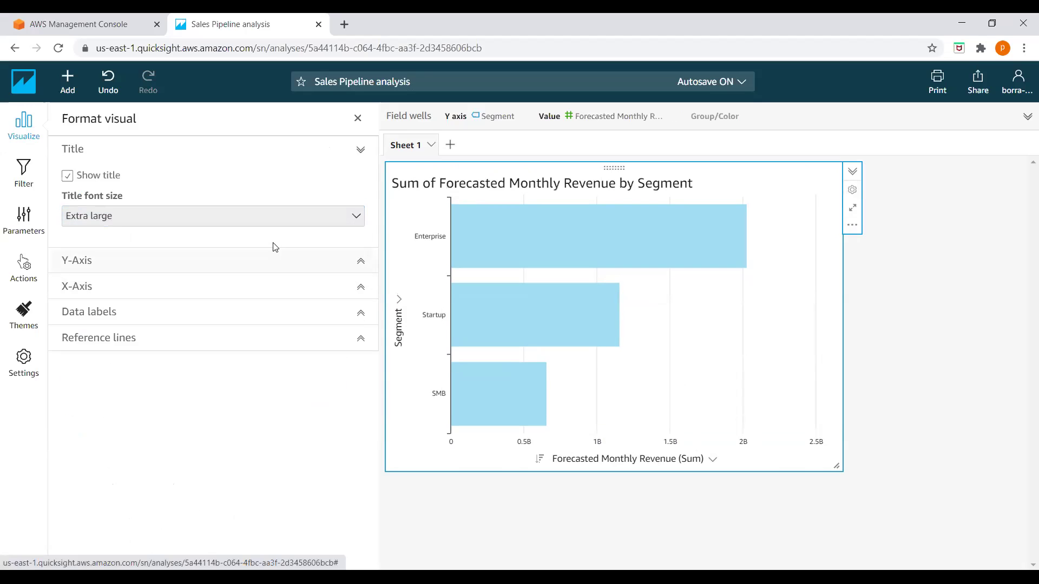
{"action": "left_click", "coordinate": [357, 222]}
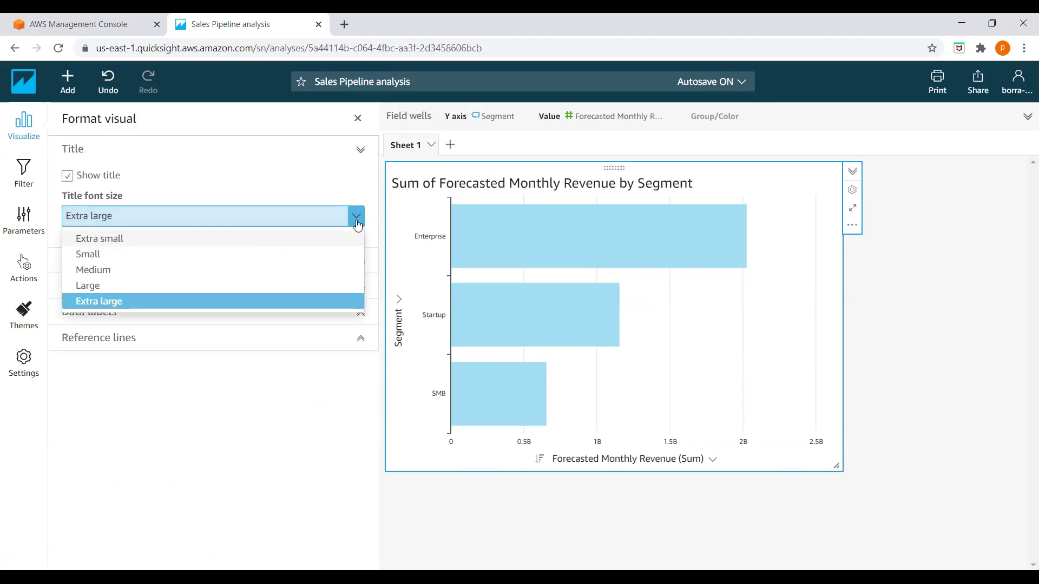
{"action": "left_click", "coordinate": [124, 270]}
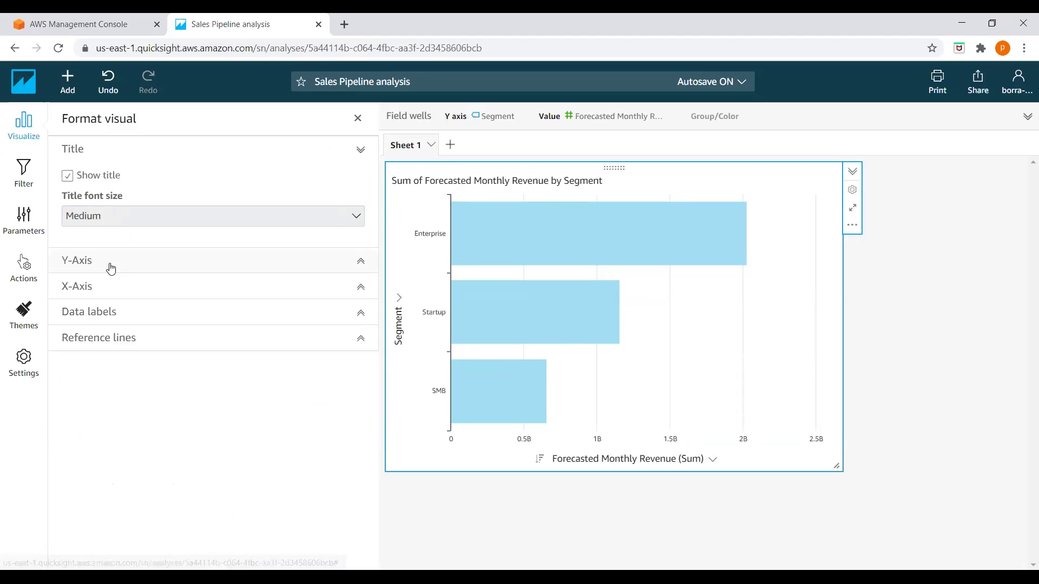
Hide the chart's title, show it again, and close the visual's formatting options.
{"action": "left_click", "coordinate": [67, 176]}
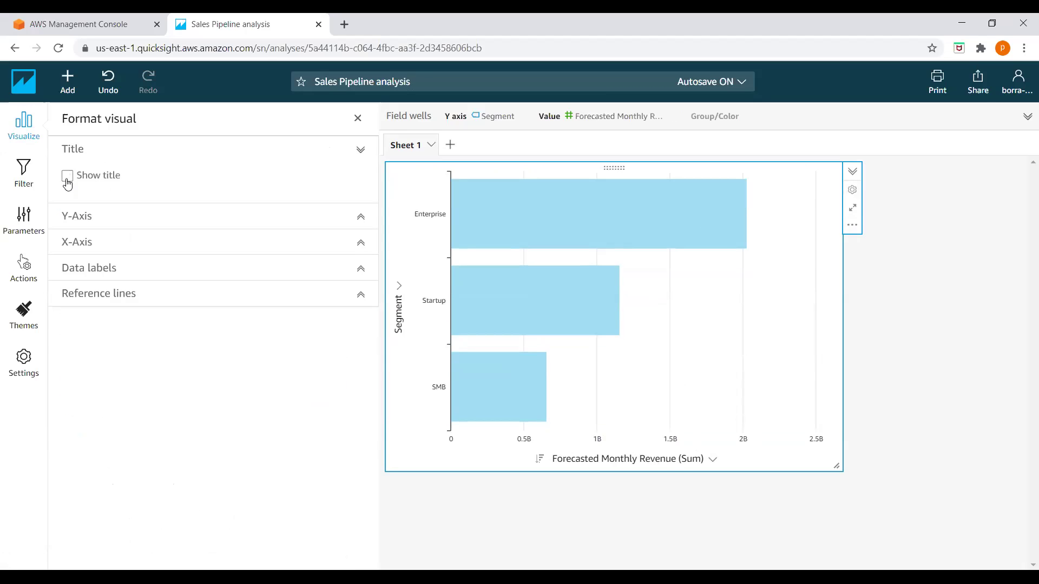
{"action": "left_click", "coordinate": [68, 176]}
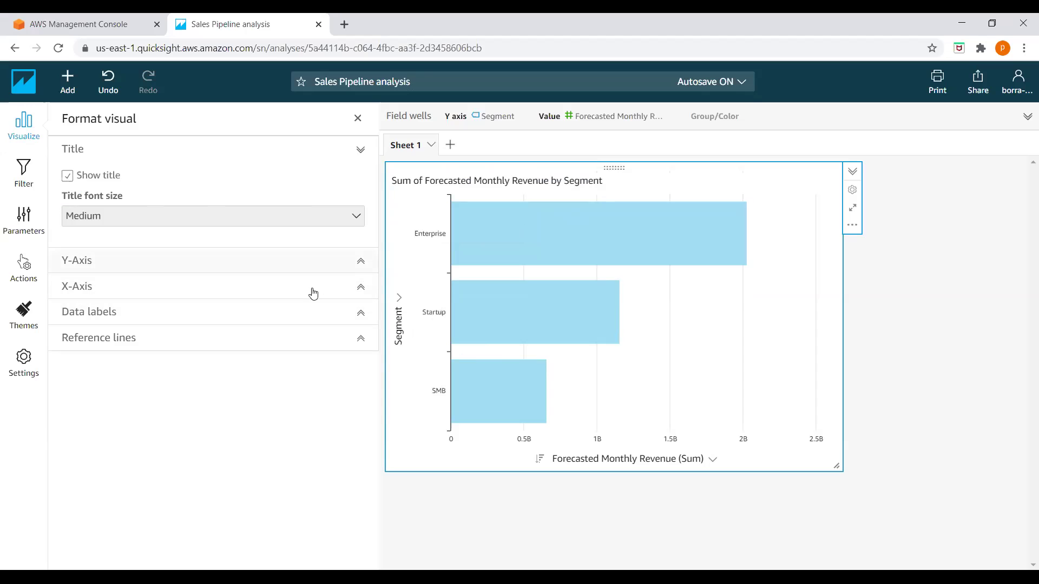
{"action": "left_click", "coordinate": [850, 192]}
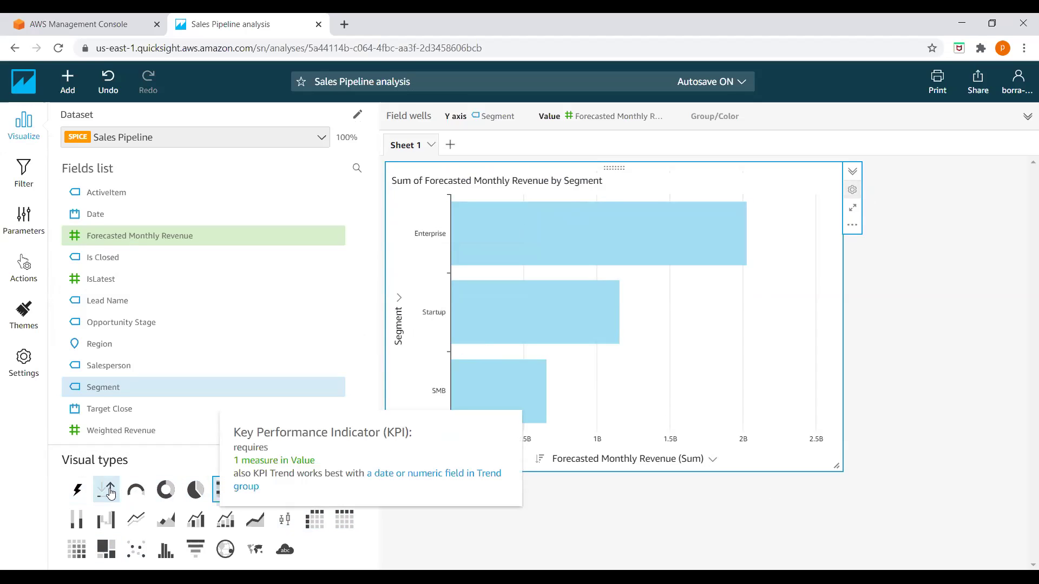
Try the pie chart type for the visual and switch it back to a horizontal bar chart.
{"action": "left_click", "coordinate": [196, 494]}
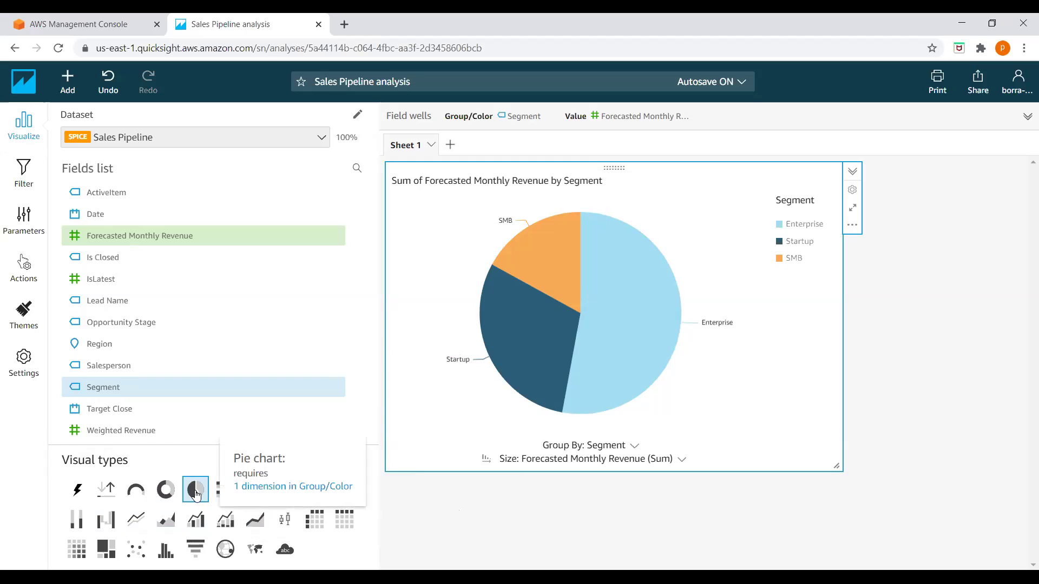
{"action": "left_click", "coordinate": [77, 489]}
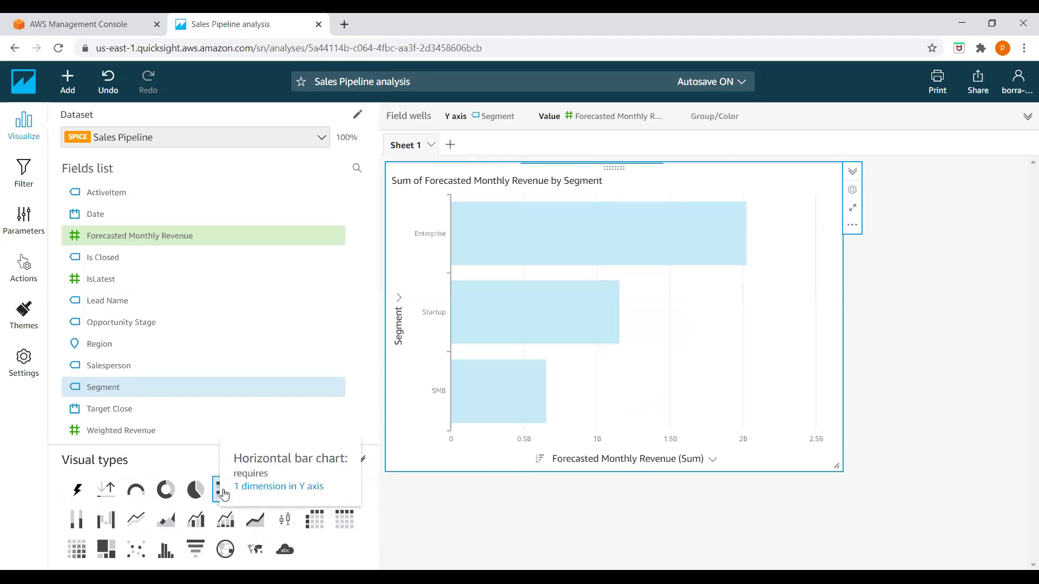
{"action": "left_click", "coordinate": [234, 496]}
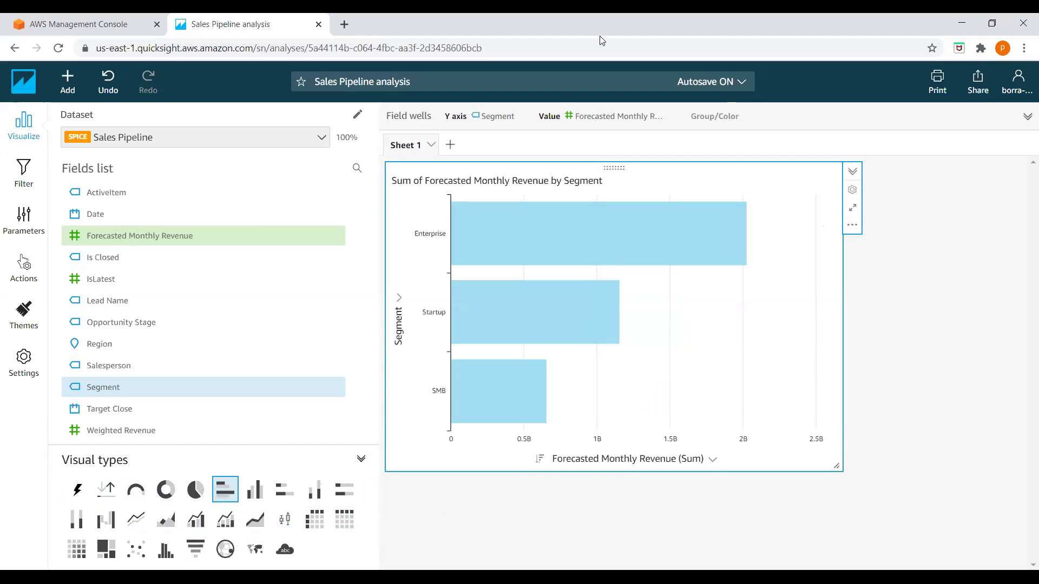
Rename the Forecasted Monthly Revenue value axis of the bar chart as "Forecasted Monthly Rev".
{"action": "left_click", "coordinate": [714, 460]}
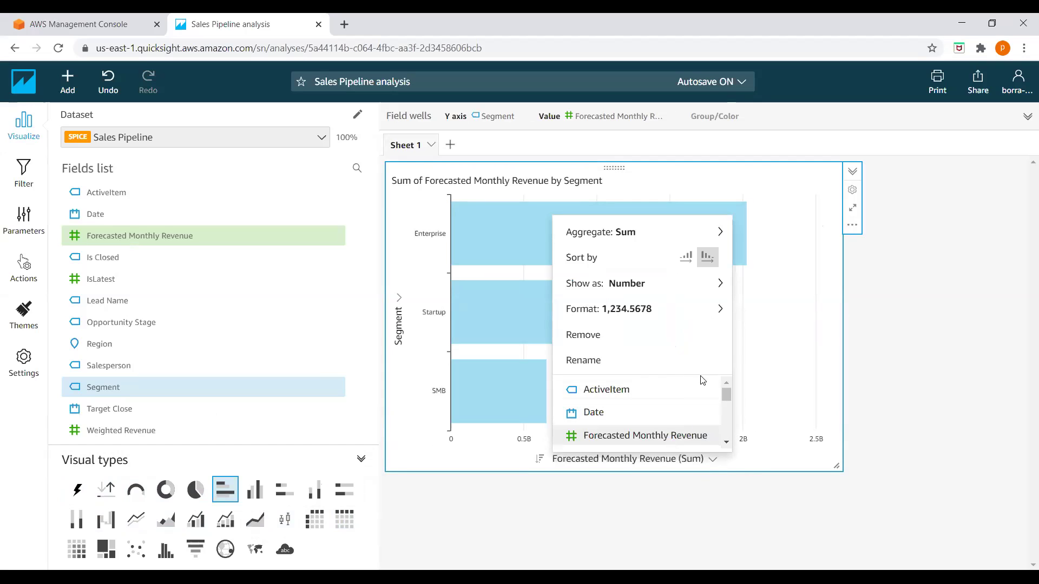
{"action": "left_click", "coordinate": [590, 361]}
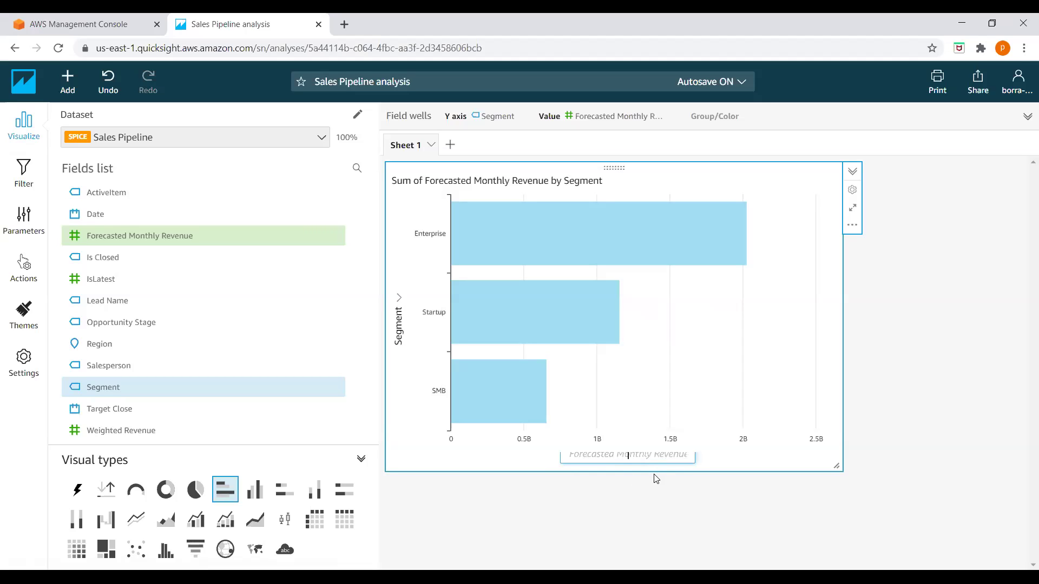
{"action": "type", "text": "Monthly Rev"}
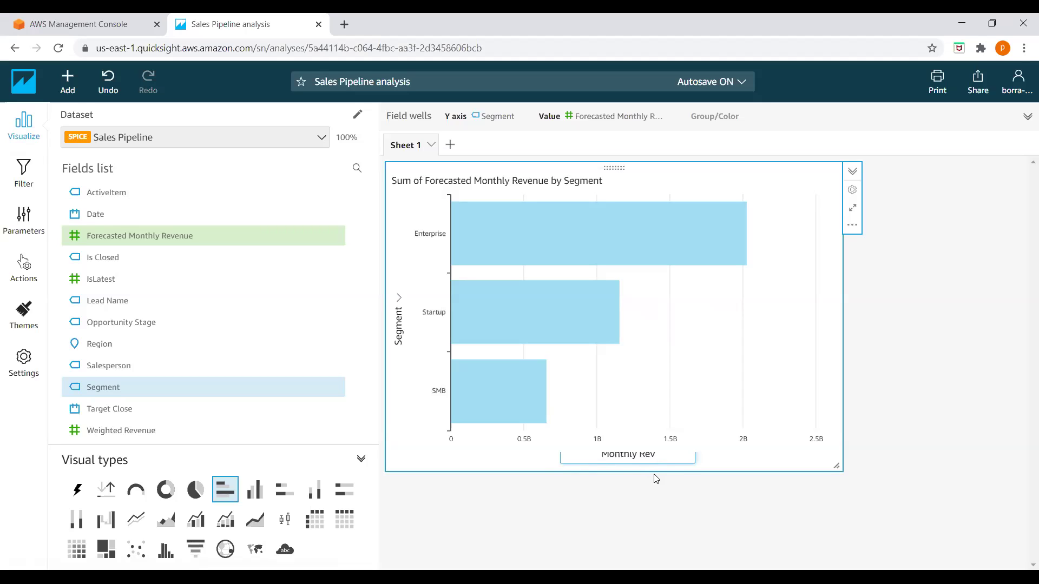
{"action": "key", "text": "Home"}
{"action": "type", "text": "Forecasted"}
{"action": "key", "text": "Return"}
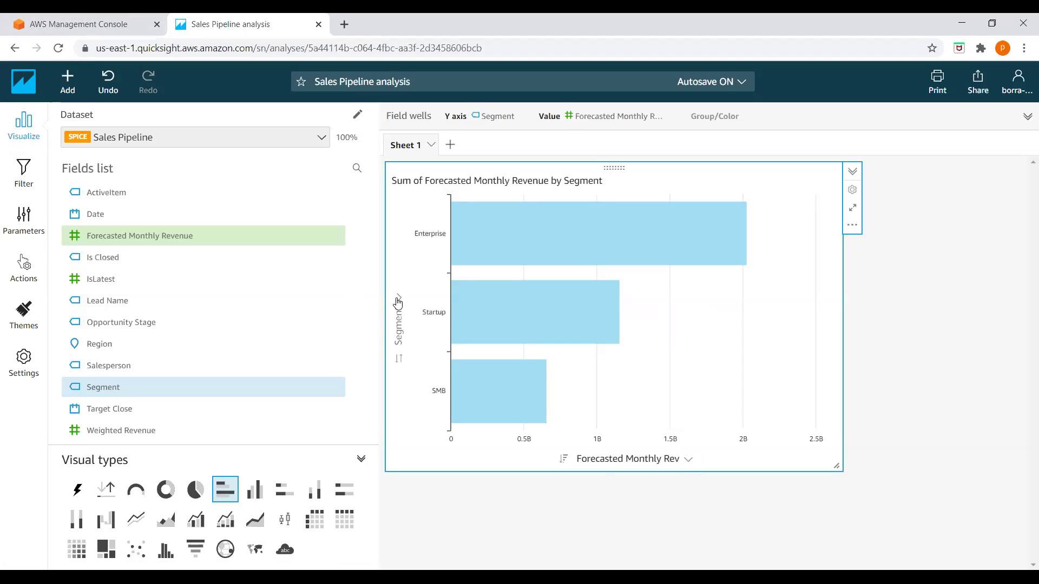
Rename the bar chart's Segment axis as "Segment Test".
{"action": "left_click", "coordinate": [399, 301]}
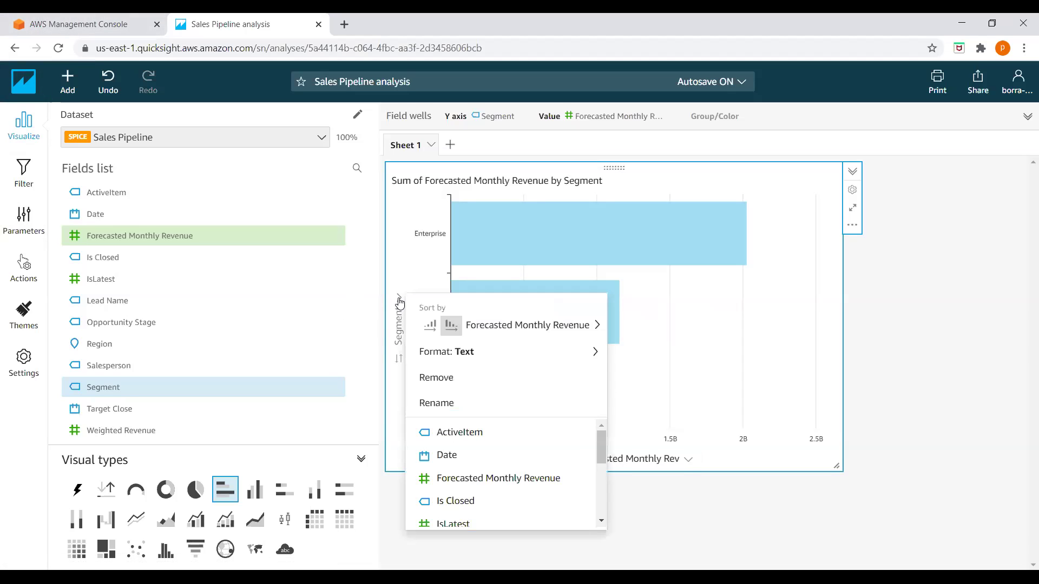
{"action": "left_click", "coordinate": [459, 407]}
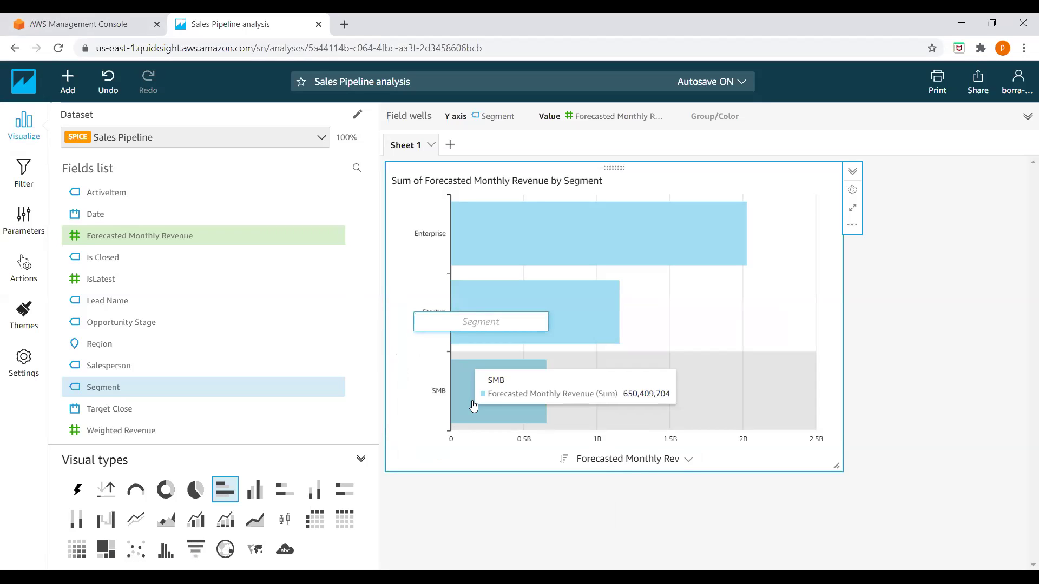
{"action": "type", "text": "Segment-T"}
{"action": "key", "text": "BackSpace"}
{"action": "type", "text": "Test"}
{"action": "key", "text": "Return"}
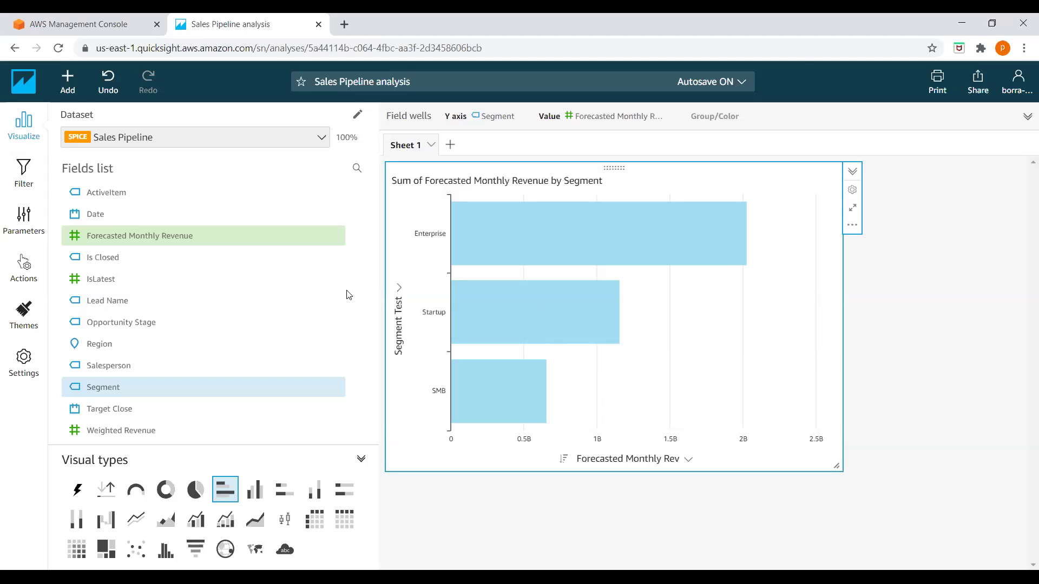
Change the "Segment Test" axis name back to "Segment".
{"action": "left_click", "coordinate": [397, 296]}
{"action": "left_click", "coordinate": [450, 395]}
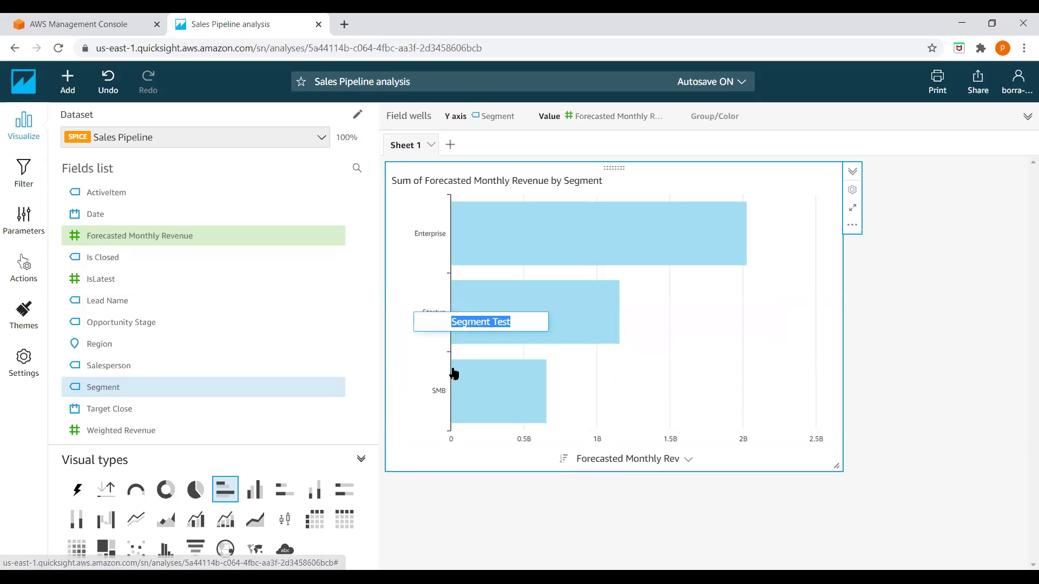
{"action": "left_click", "coordinate": [521, 325]}
{"action": "key", "text": "BackSpace"}
{"action": "key", "text": "BackSpace"}
{"action": "key", "text": "BackSpace"}
{"action": "key", "text": "BackSpace"}
{"action": "key", "text": "BackSpace"}
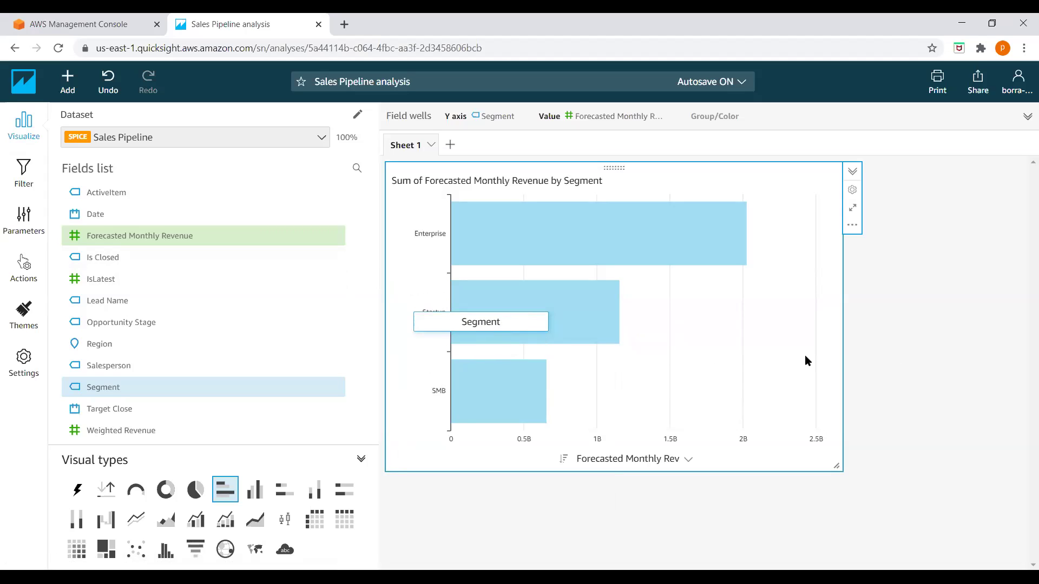
{"action": "key", "text": "Return"}
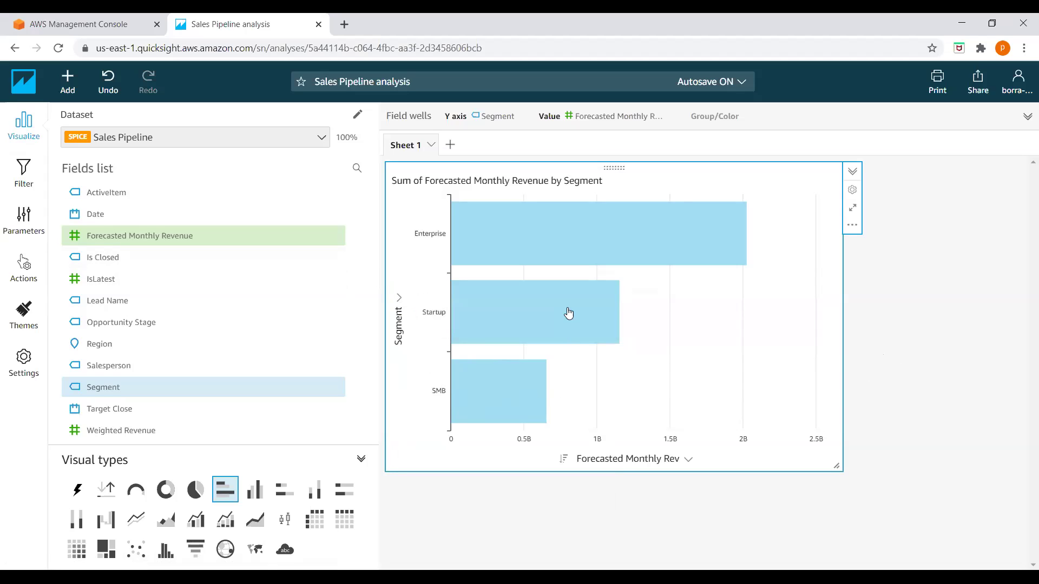
Maximize the bar chart to examine it at full size, and restore it to its original size.
{"action": "mouse_move", "coordinate": [516, 270]}
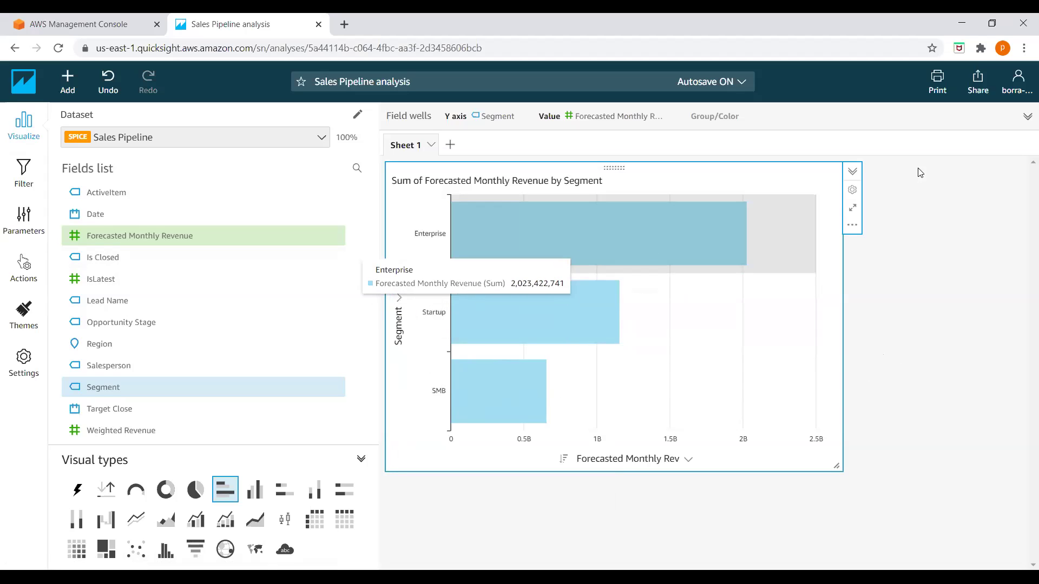
{"action": "left_click", "coordinate": [853, 210]}
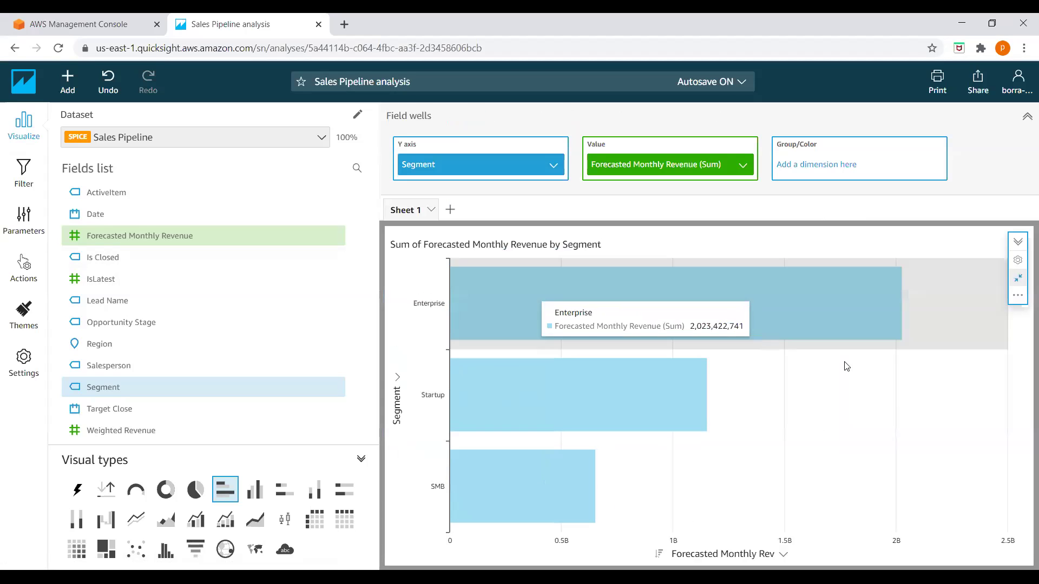
{"action": "left_click", "coordinate": [1018, 278]}
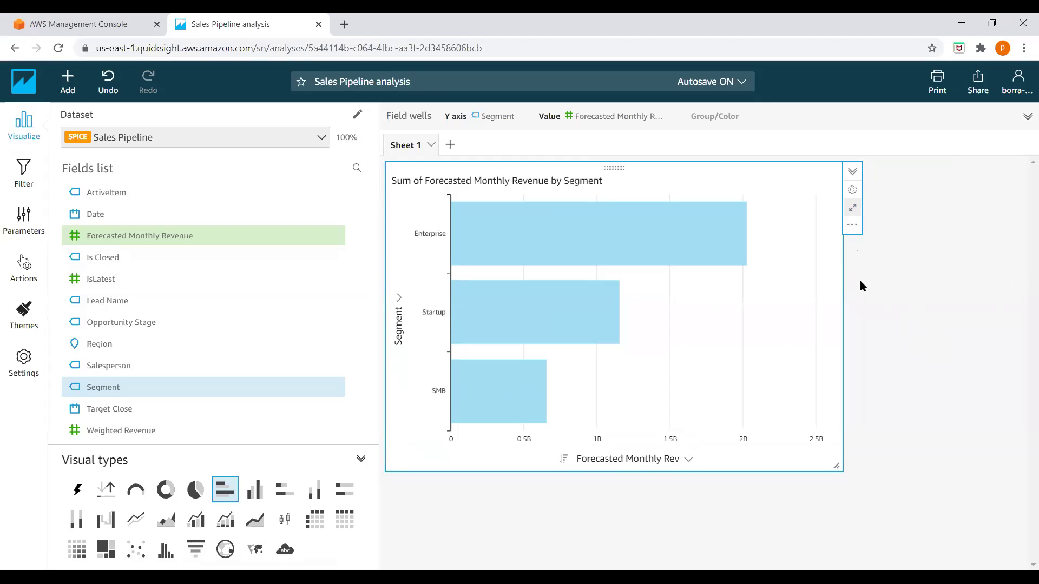
Export the bar chart's data to CSV and dismiss the download dialog.
{"action": "left_click", "coordinate": [853, 228]}
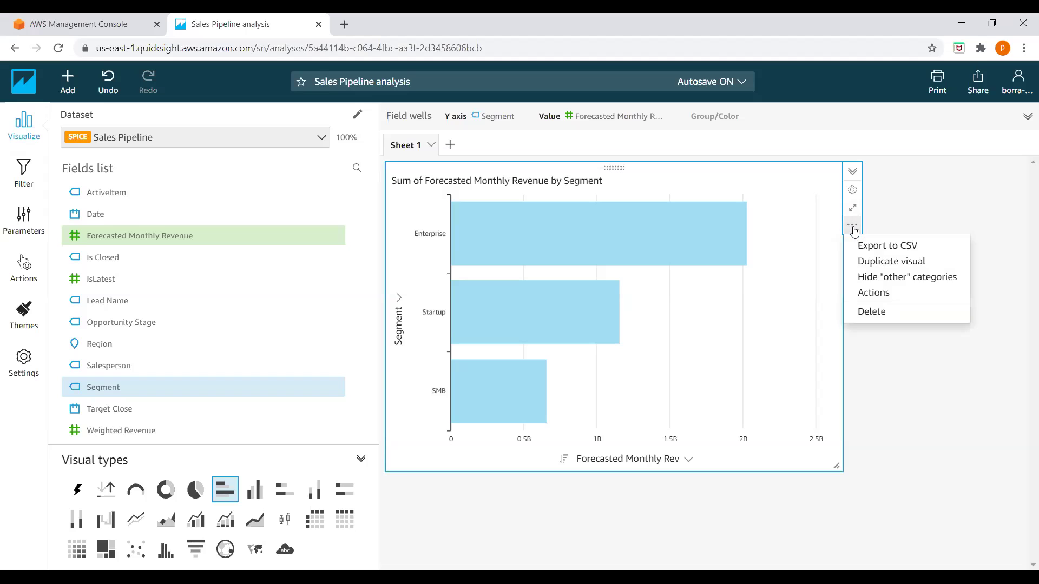
{"action": "left_click", "coordinate": [870, 248]}
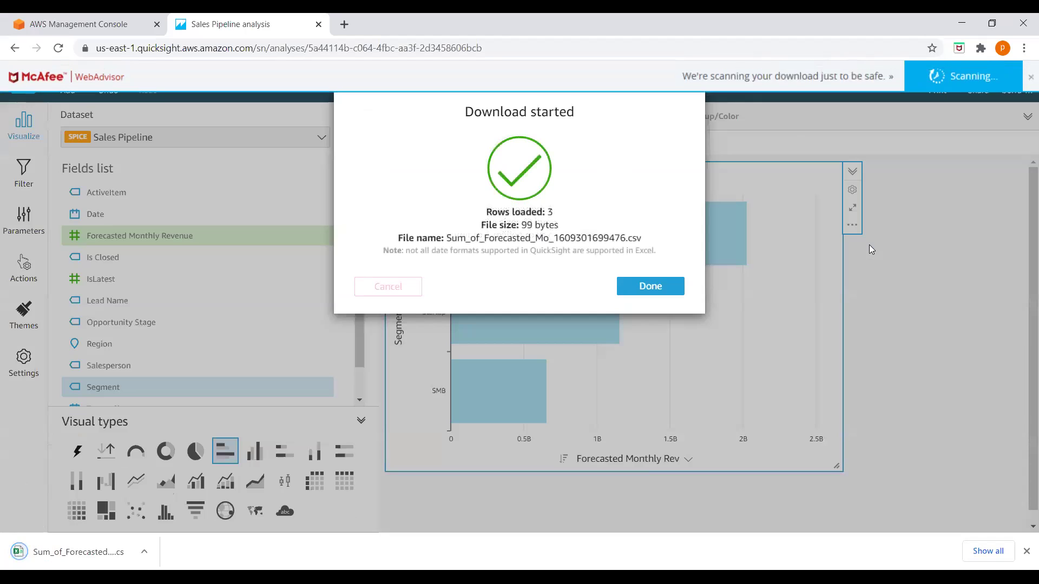
{"action": "left_click", "coordinate": [654, 286]}
Open the downloaded CSV in Excel and widen all columns so the headers and full revenue figures can be read.
{"action": "left_click", "coordinate": [77, 552]}
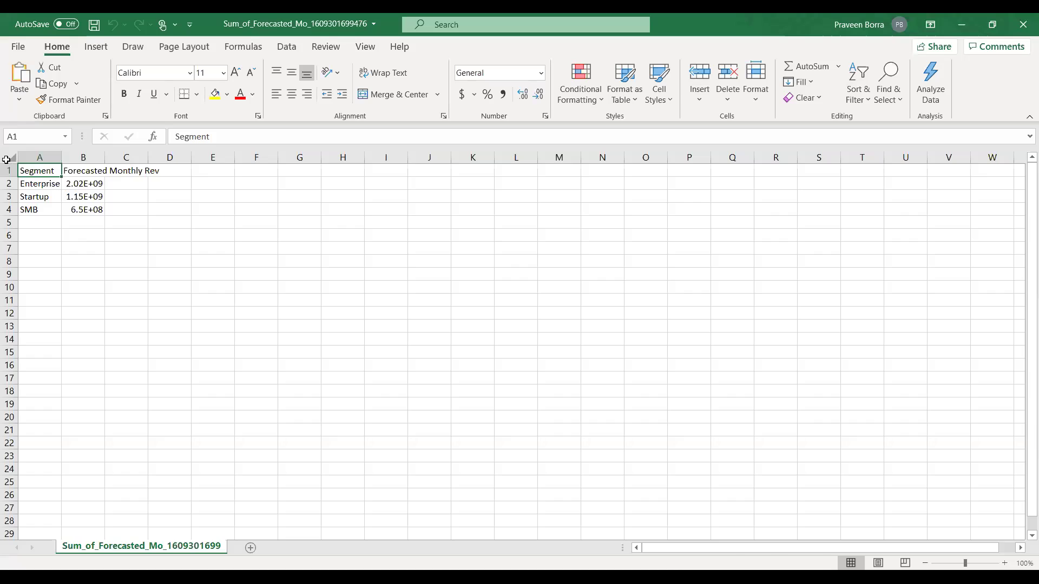
{"action": "left_click", "coordinate": [11, 158]}
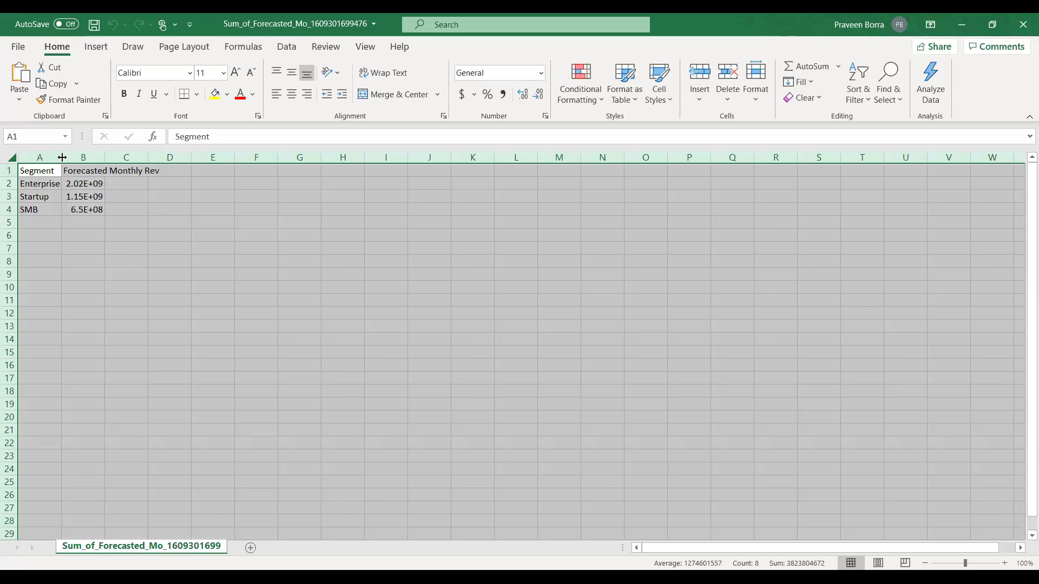
{"action": "left_click_drag", "start_coordinate": [63, 157], "coordinate": [84, 157]}
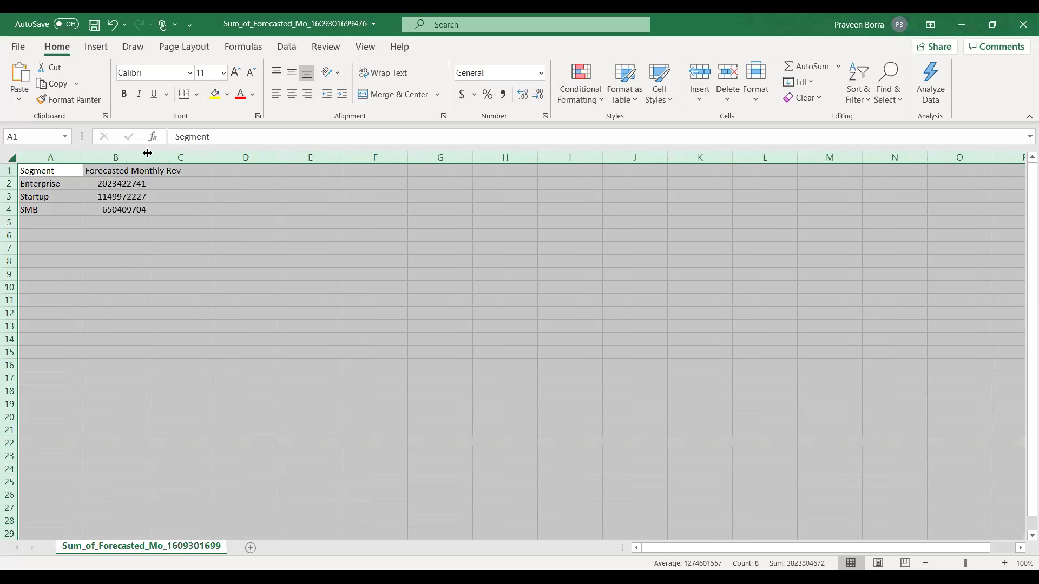
{"action": "left_click_drag", "start_coordinate": [148, 153], "coordinate": [189, 155]}
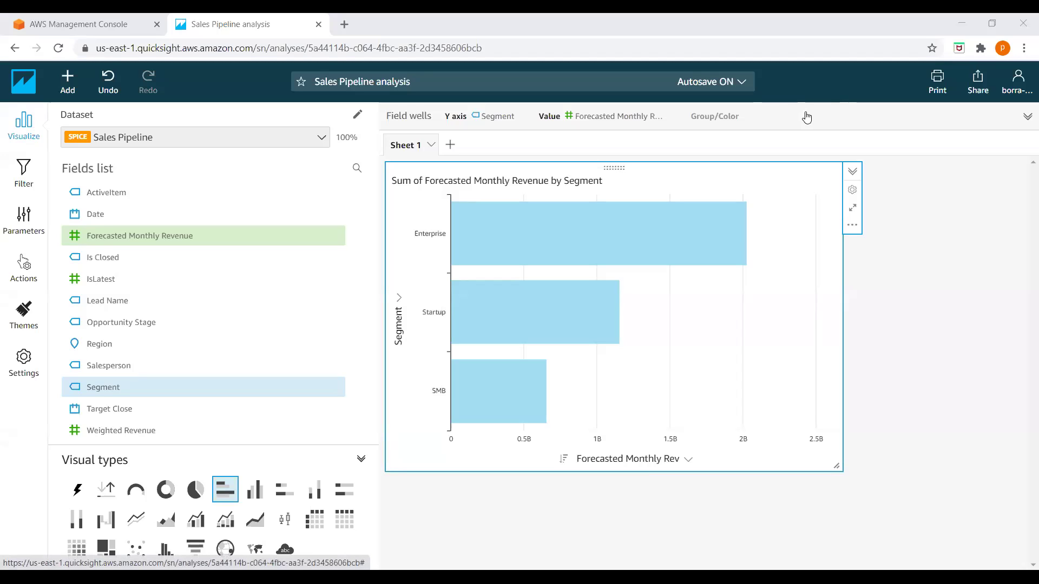
Examine the Share analysis dialog and its recipient field, and close it without sharing the analysis.
{"action": "left_click", "coordinate": [979, 90]}
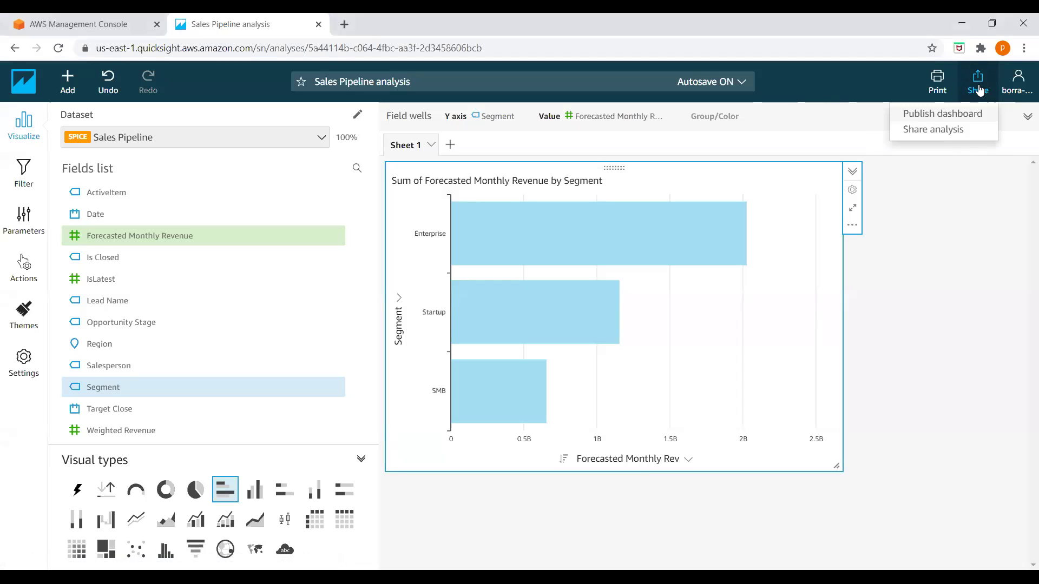
{"action": "left_click", "coordinate": [947, 130]}
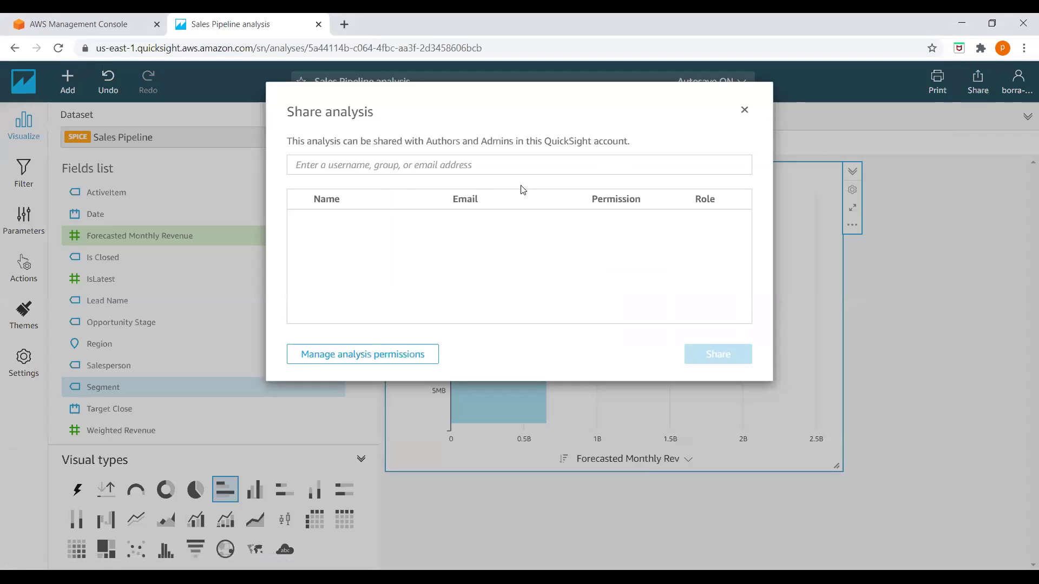
{"action": "left_click", "coordinate": [347, 164]}
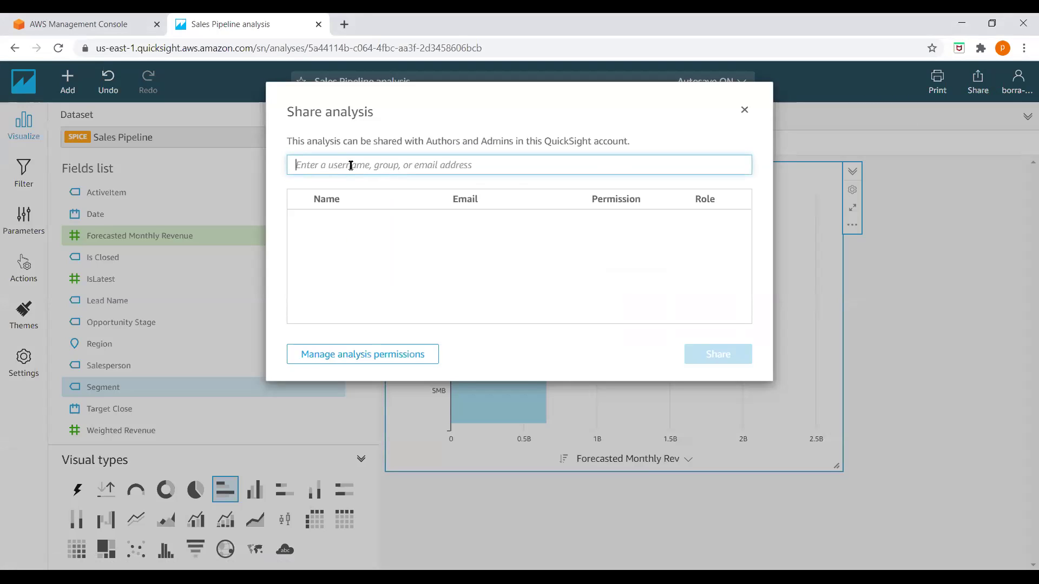
{"action": "type", "text": "d"}
{"action": "key", "text": "BackSpace"}
{"action": "left_click", "coordinate": [744, 109]}
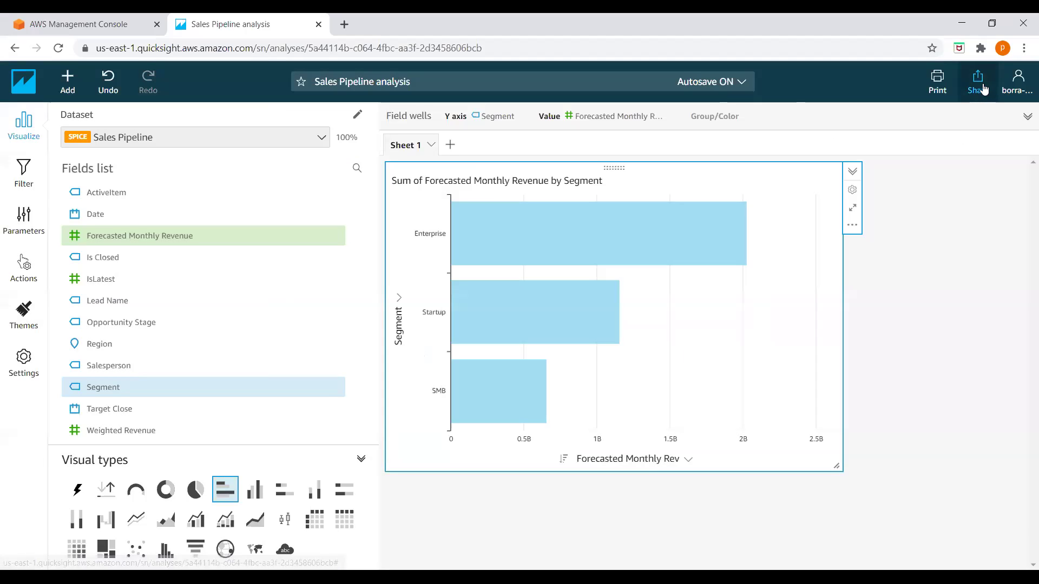
Try disabling the on-hover tooltip, maximize visual, visual menu and CSV download options for a new dashboard, and close the dialog without publishing.
{"action": "left_click", "coordinate": [984, 89]}
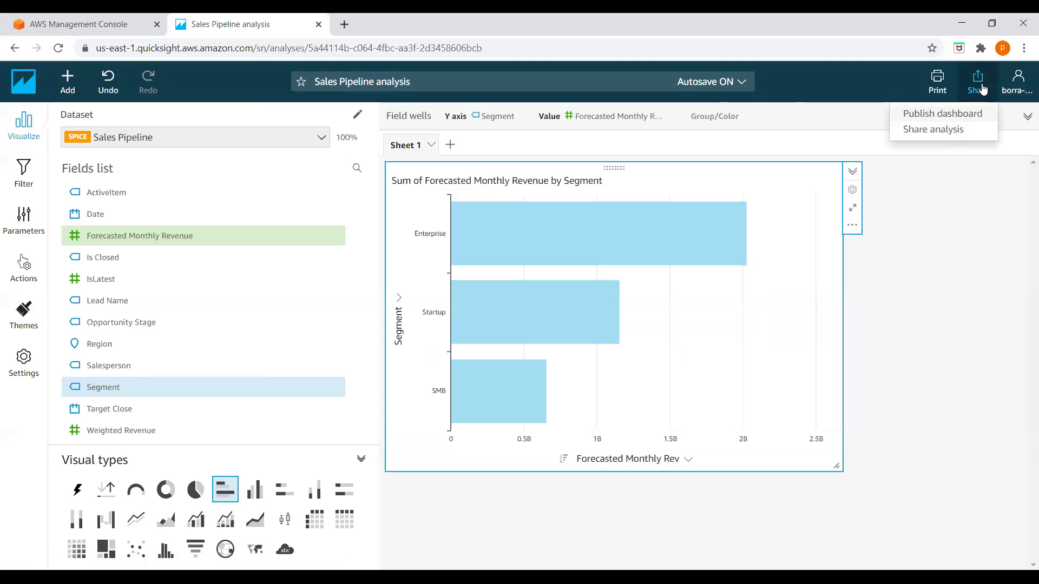
{"action": "left_click", "coordinate": [963, 112]}
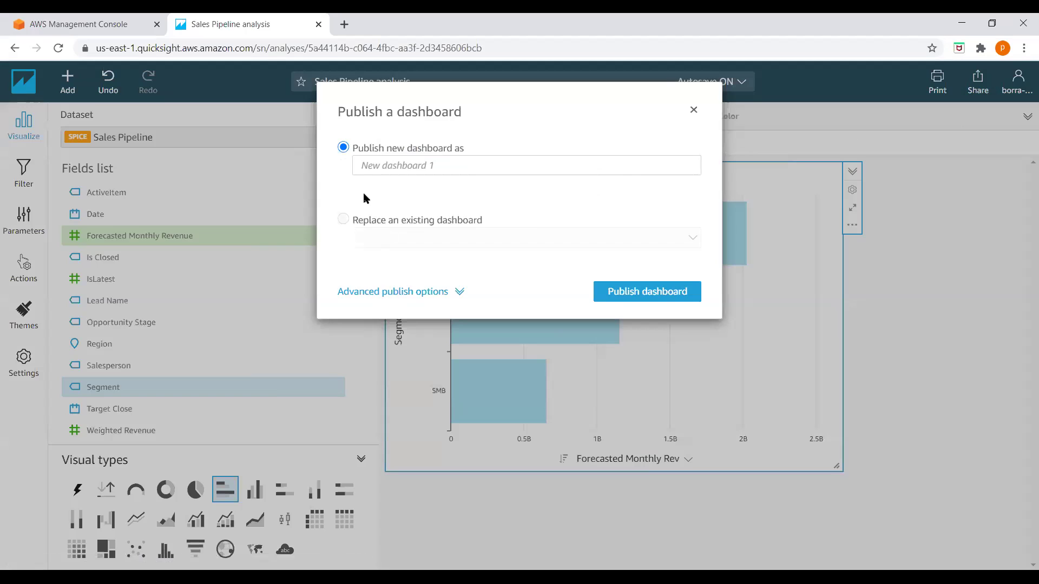
{"action": "left_click", "coordinate": [411, 166]}
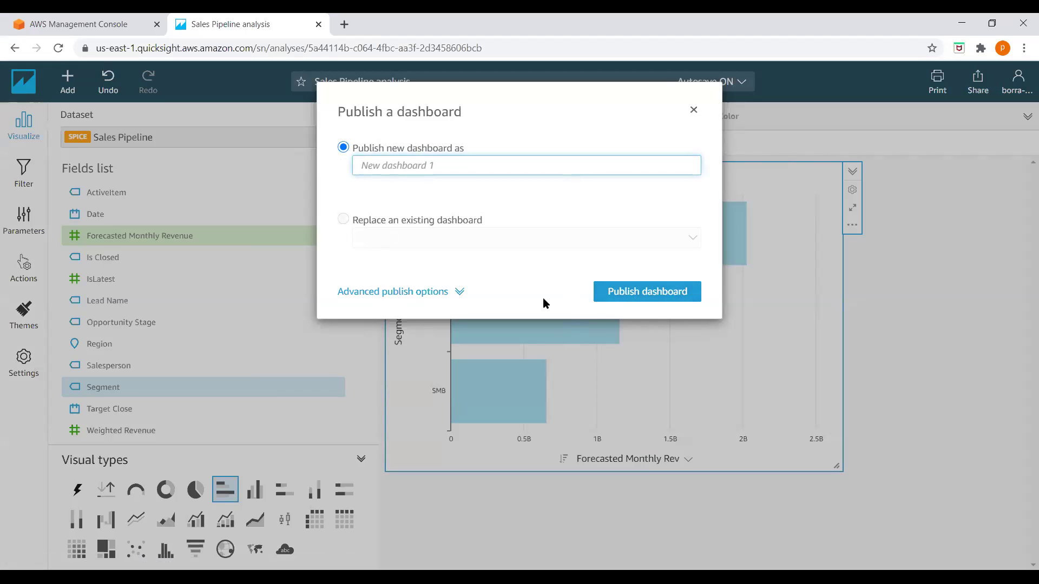
{"action": "left_click", "coordinate": [458, 294]}
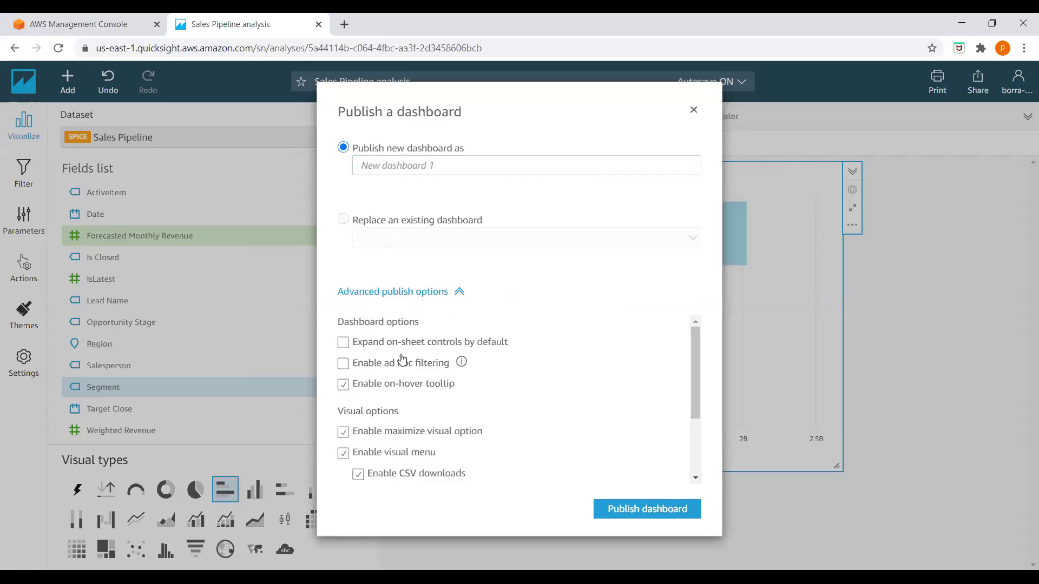
{"action": "left_click", "coordinate": [343, 387]}
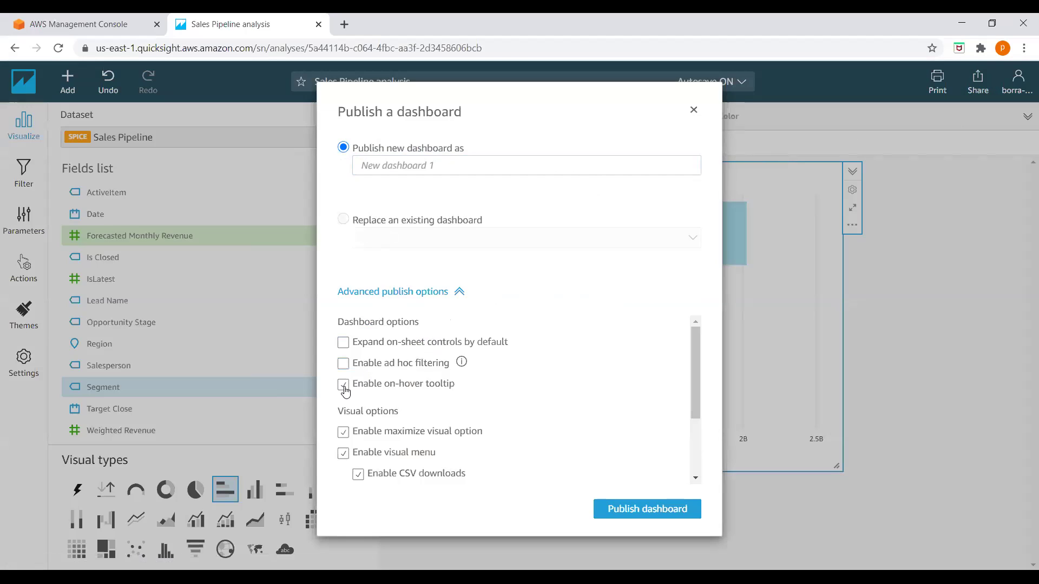
{"action": "left_click", "coordinate": [344, 433]}
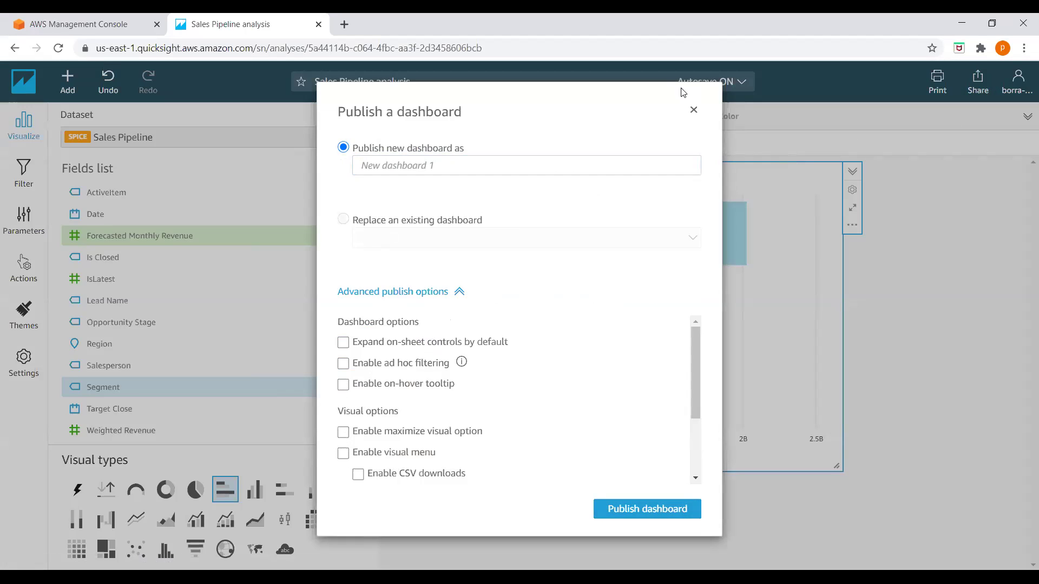
{"action": "left_click", "coordinate": [693, 110]}
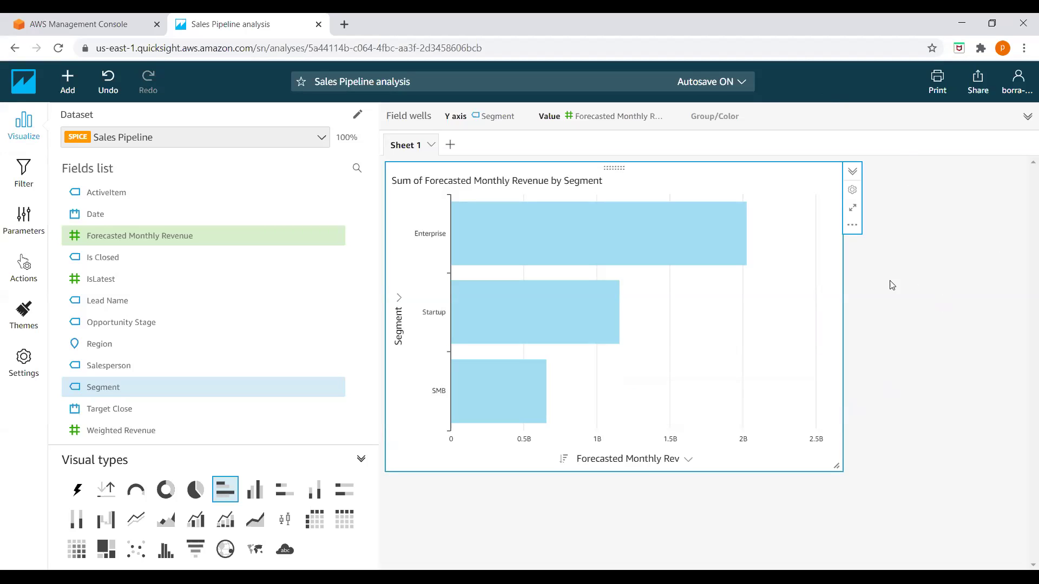
{"action": "mouse_move", "coordinate": [807, 280]}
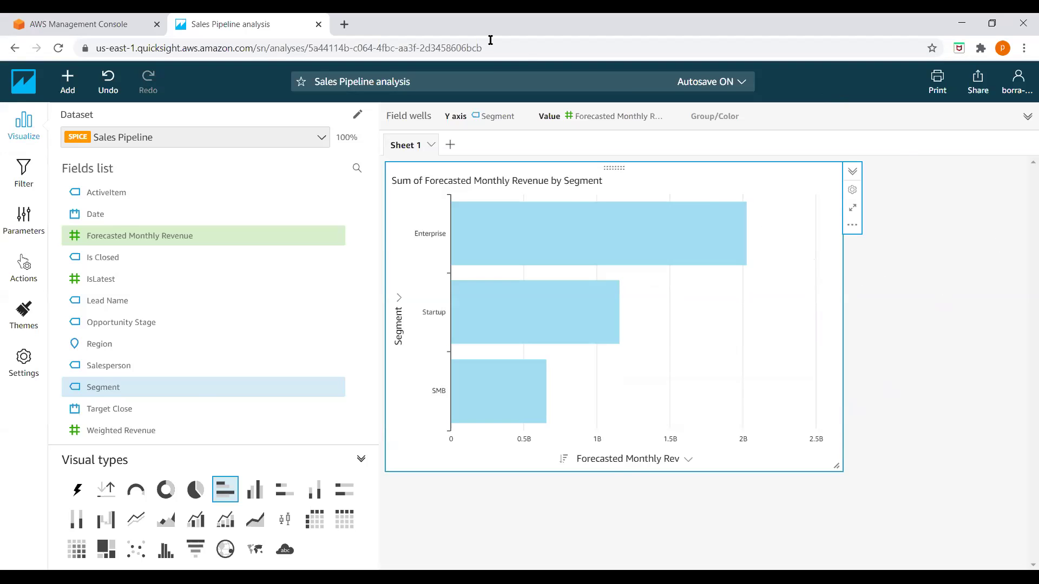